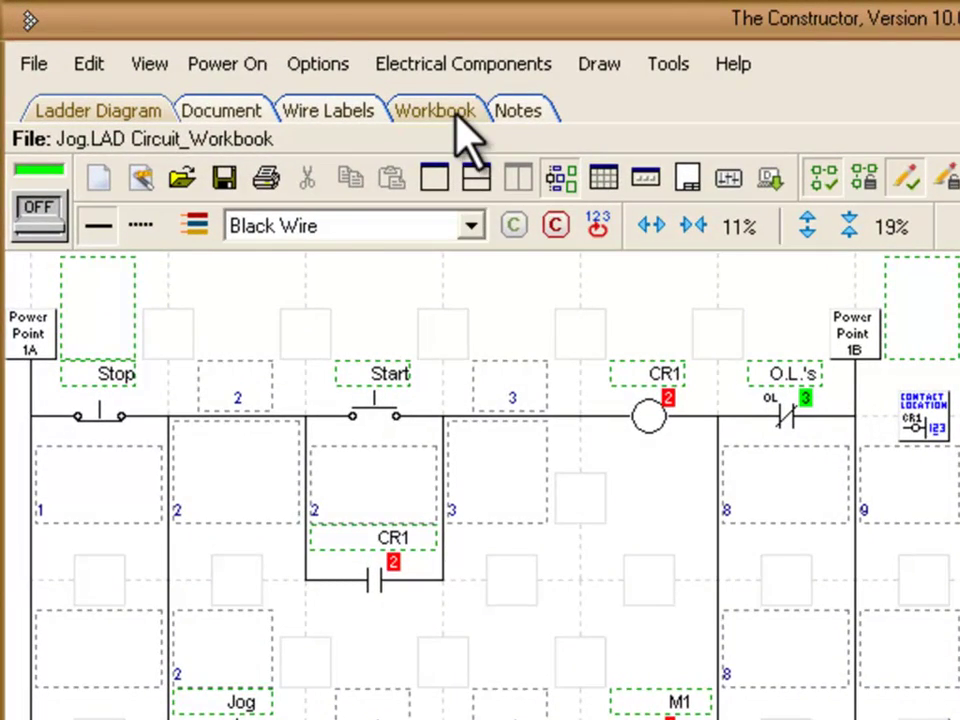
Insert the text file Jog Circuit Workbook.doc from the The Constr10 folder into the empty workbook
left_click(456, 112)
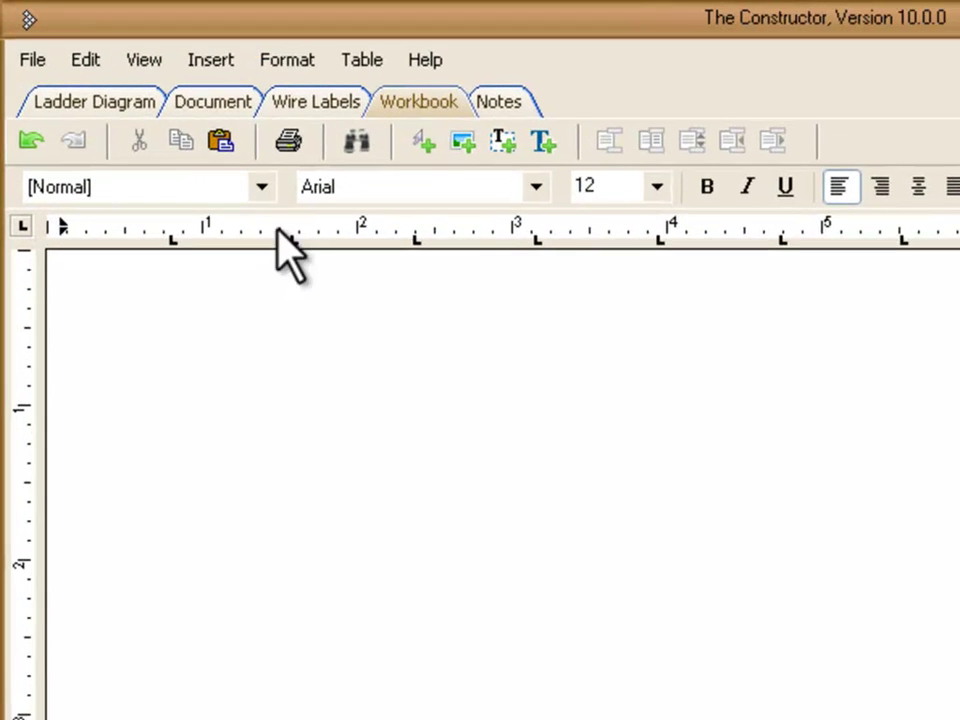
left_click(232, 66)
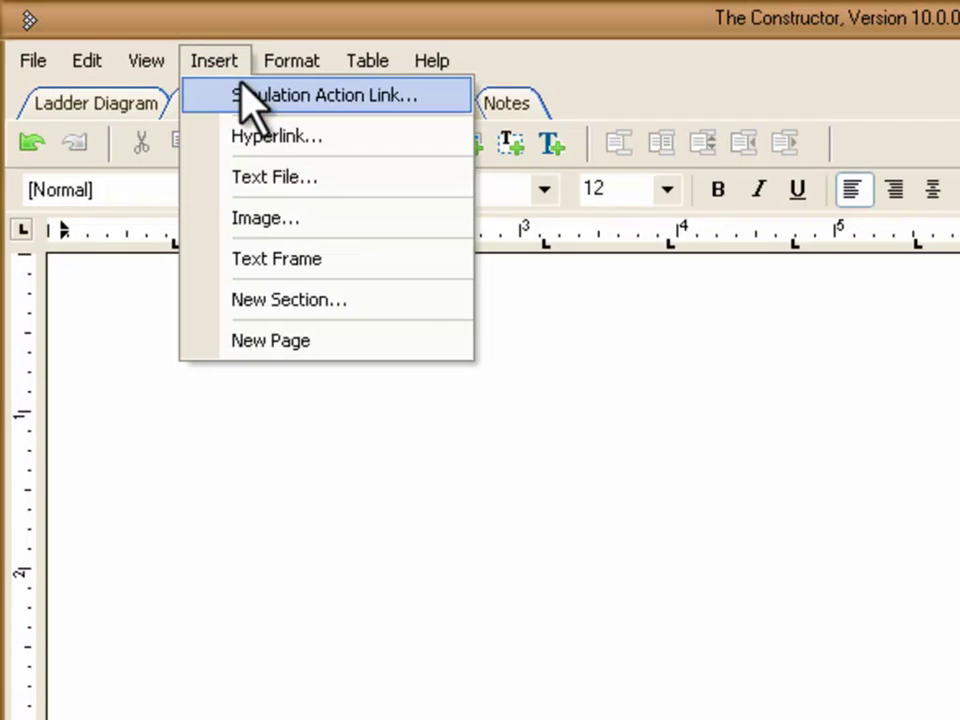
left_click(255, 172)
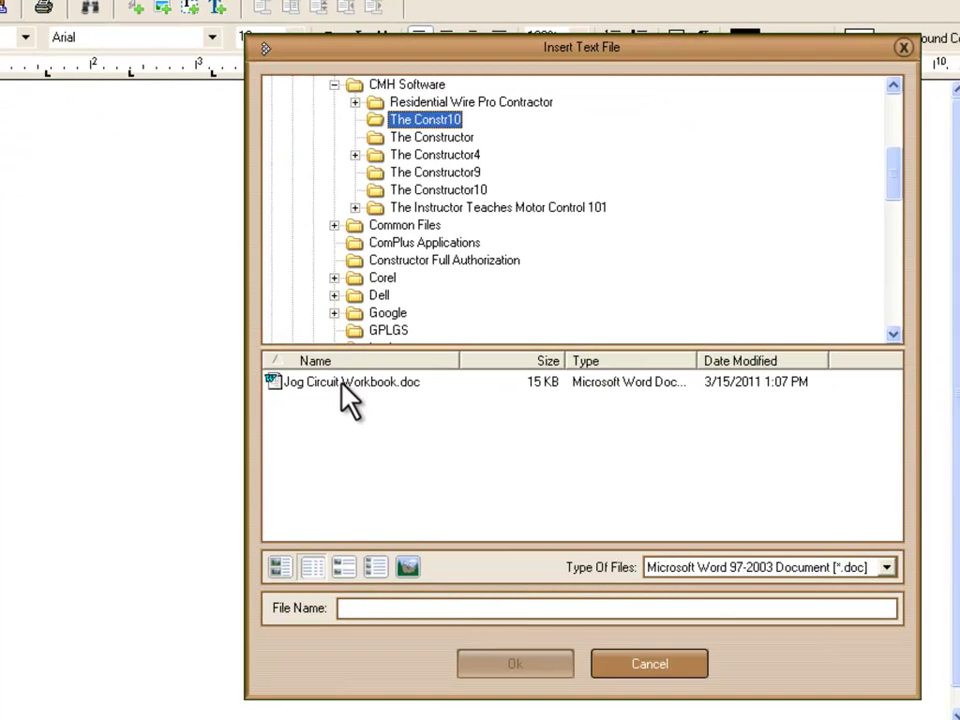
left_click(342, 384)
left_click(512, 668)
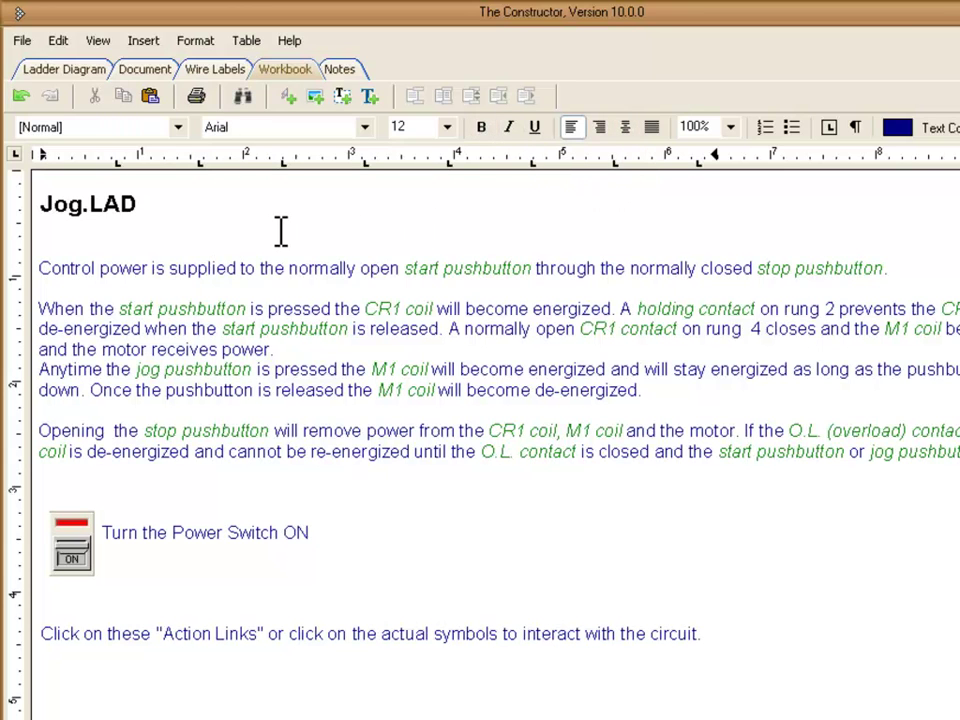
Return to the ladder diagram and display the workbook beside it, showing the action links section
left_click(76, 72)
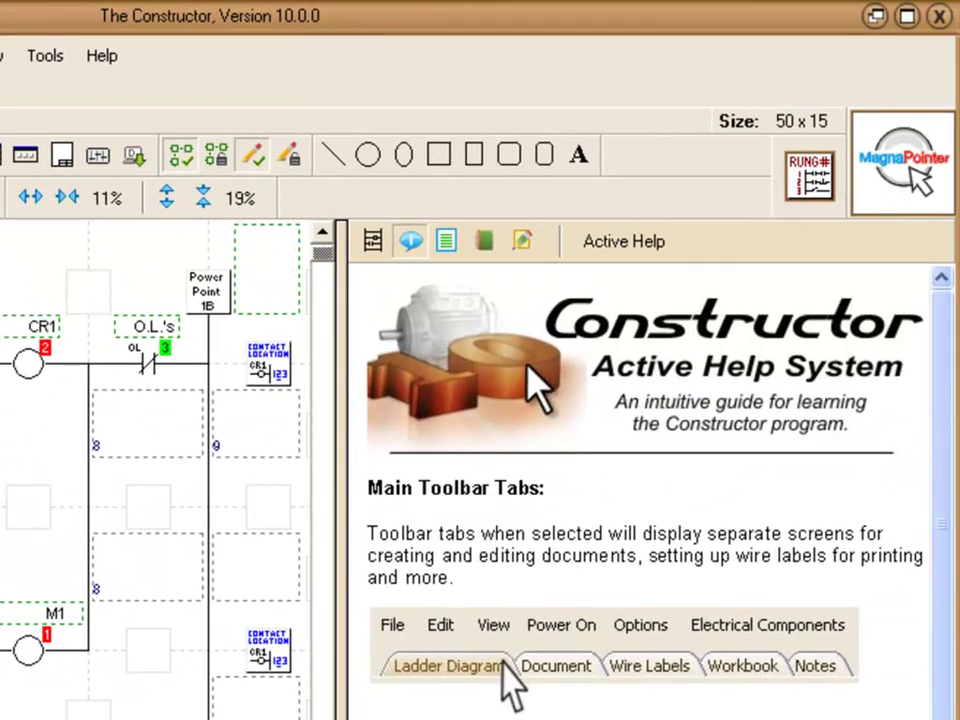
left_click(492, 258)
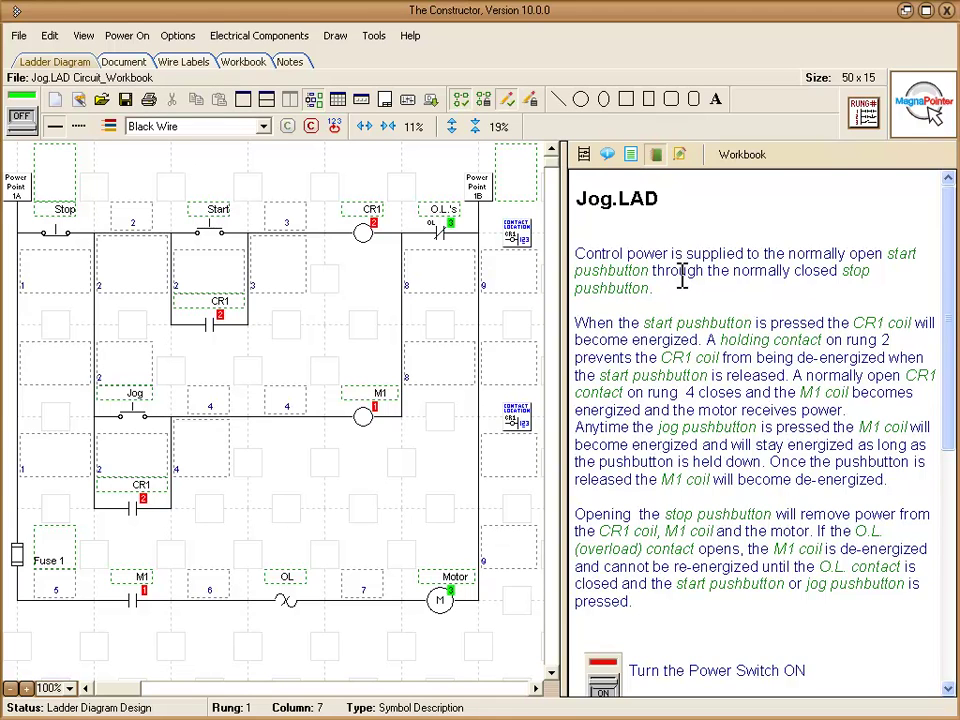
left_click_drag(948, 238, 949, 437)
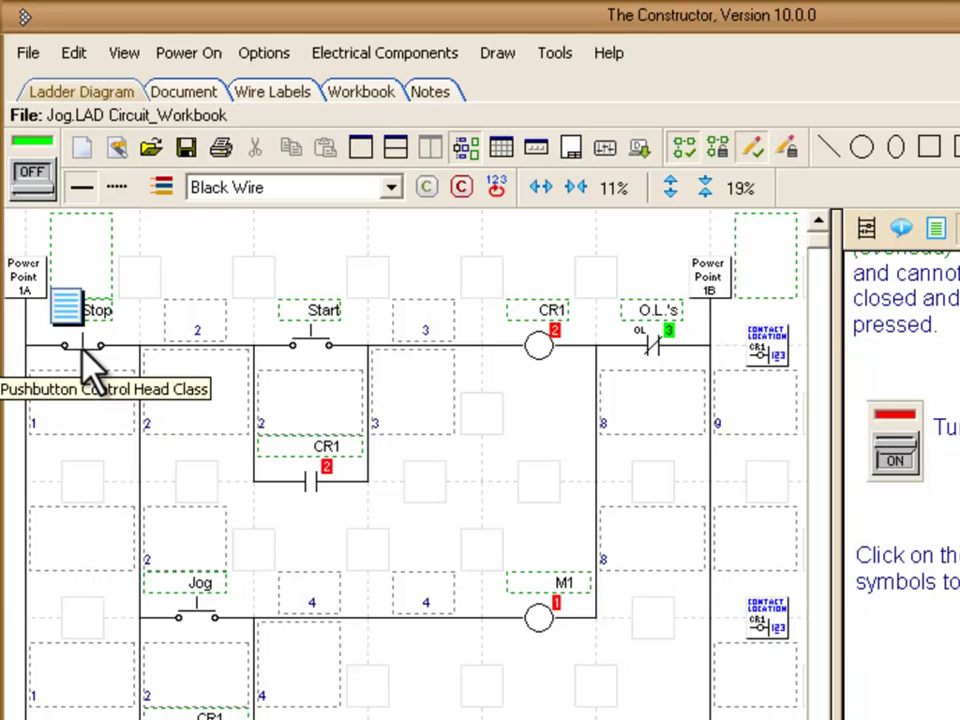
Send a Press Button simulation action link for the Stop pushbutton to the workbook and set its link text to "Press Stop Pushbutton"
right_click(84, 350)
mouse_move(205, 538)
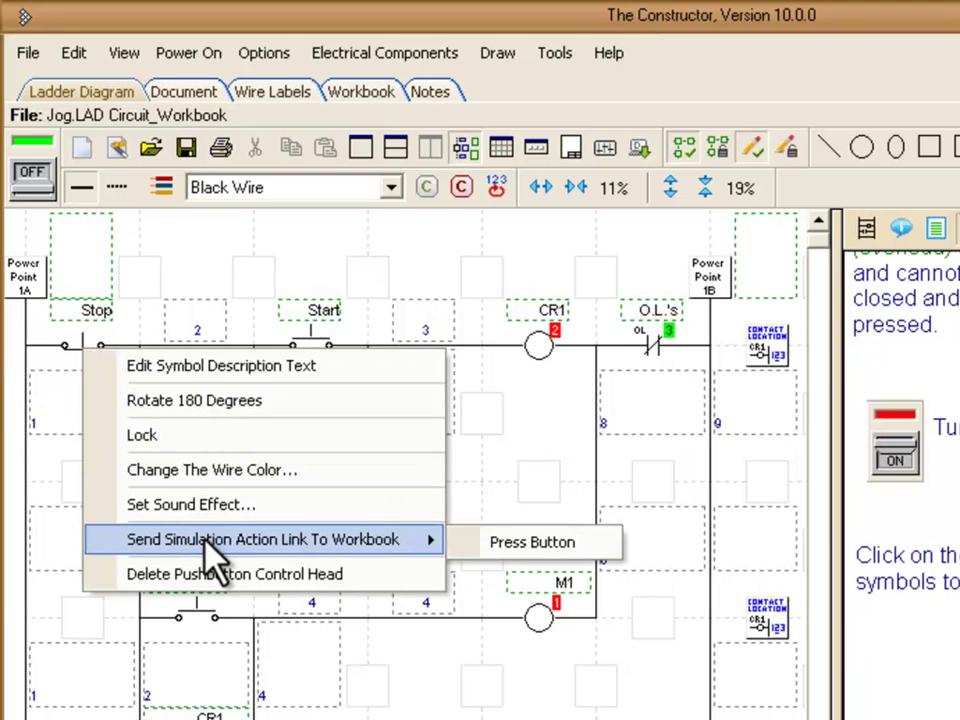
left_click(482, 541)
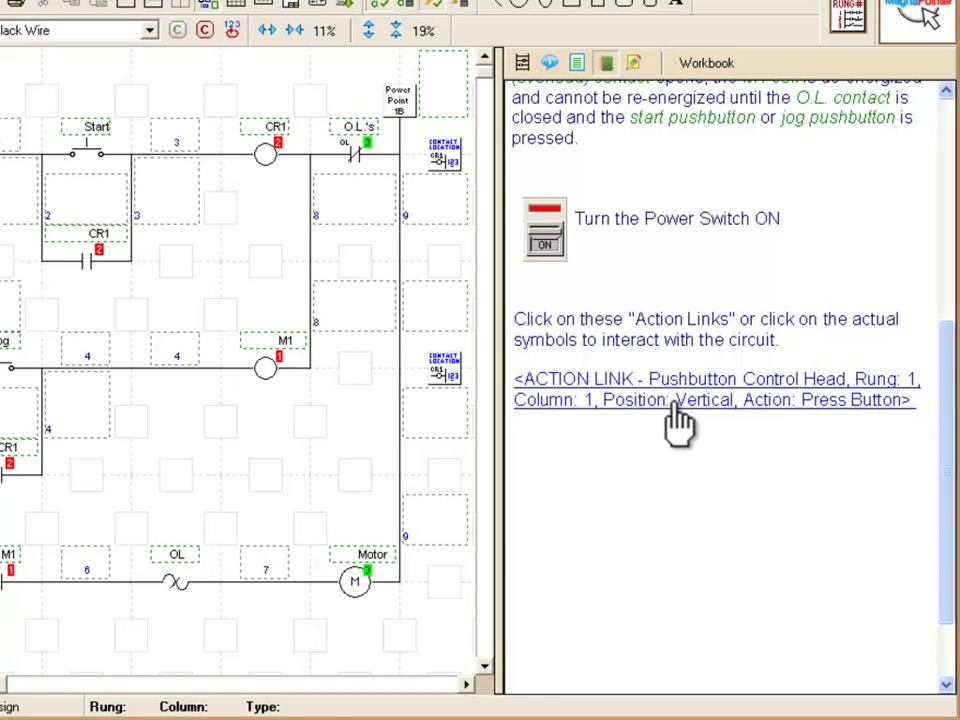
left_click(676, 410)
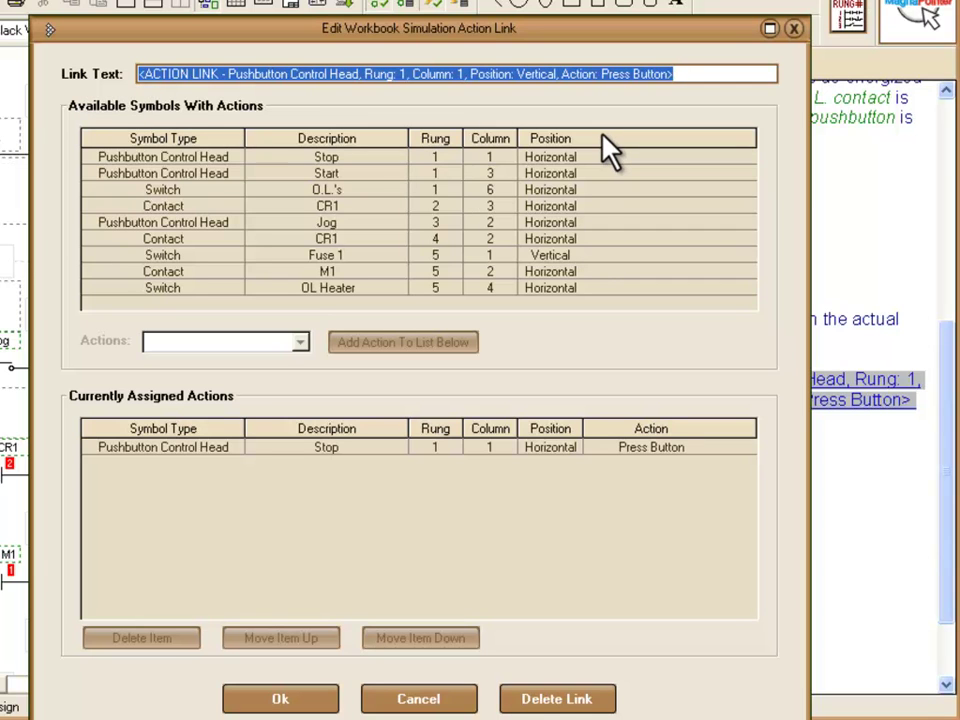
type("Press Stop Pushbutton")
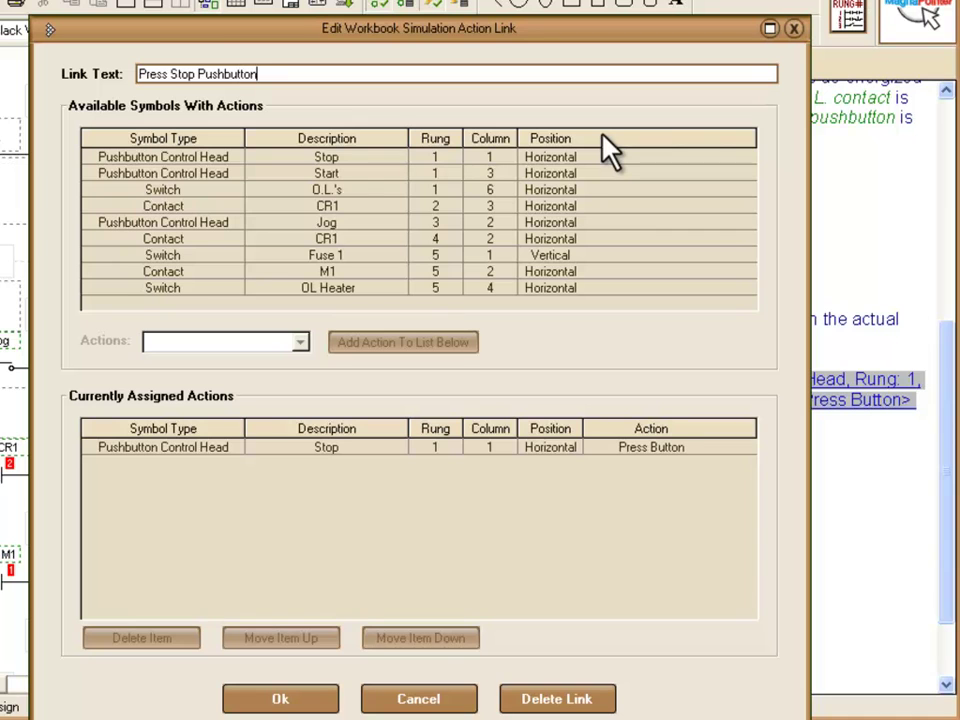
left_click(216, 160)
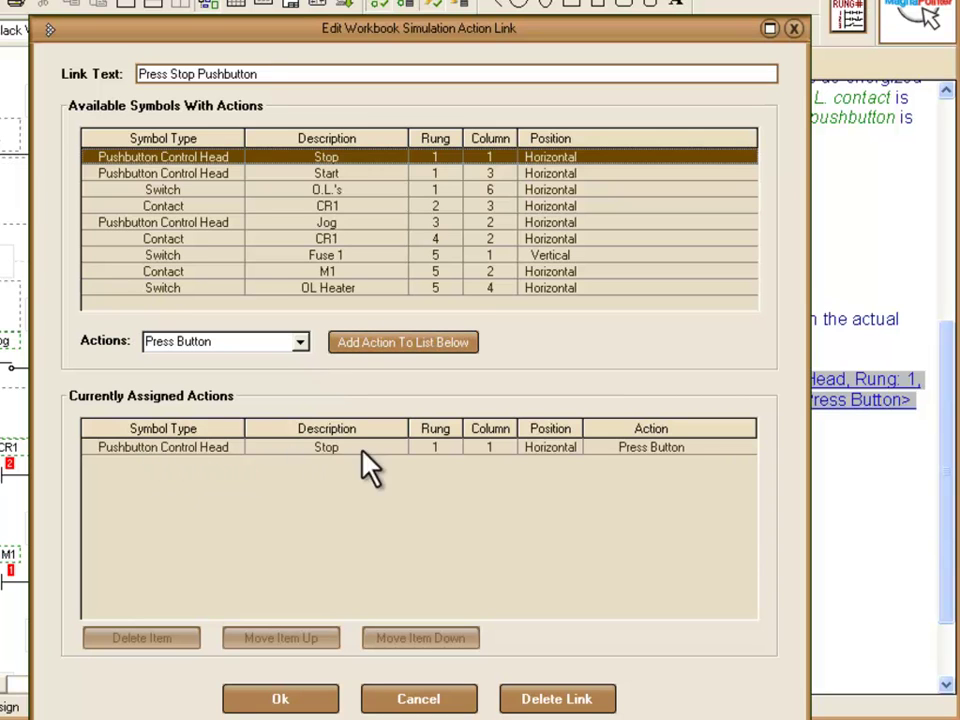
left_click(300, 699)
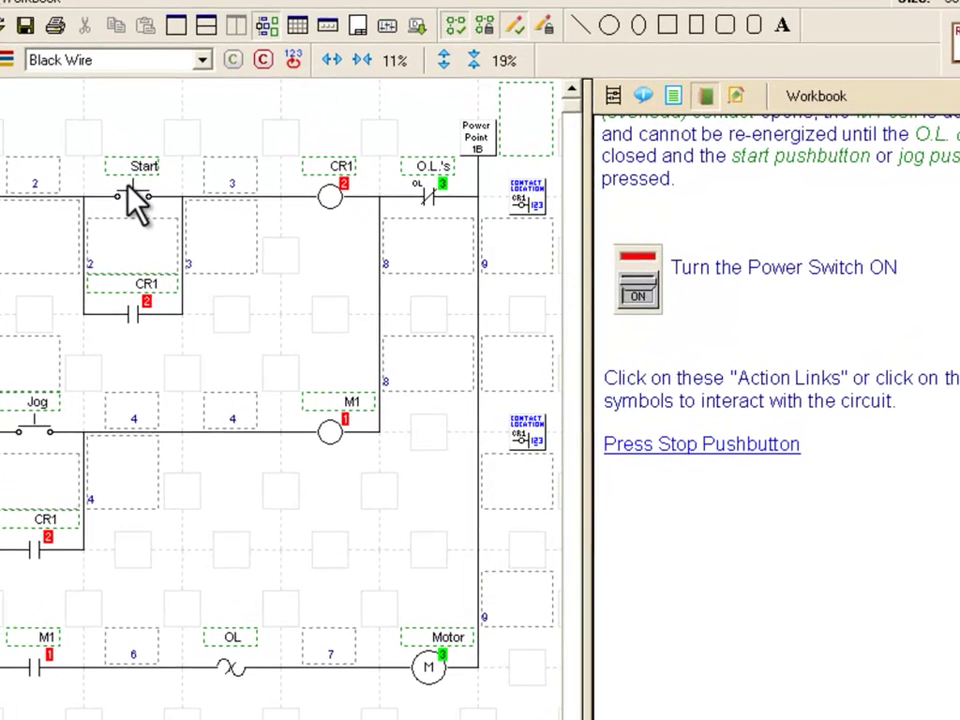
Send a Press Button simulation action link for the Start pushbutton to the workbook and set its link text to "Press Start Pushbutton"
right_click(135, 188)
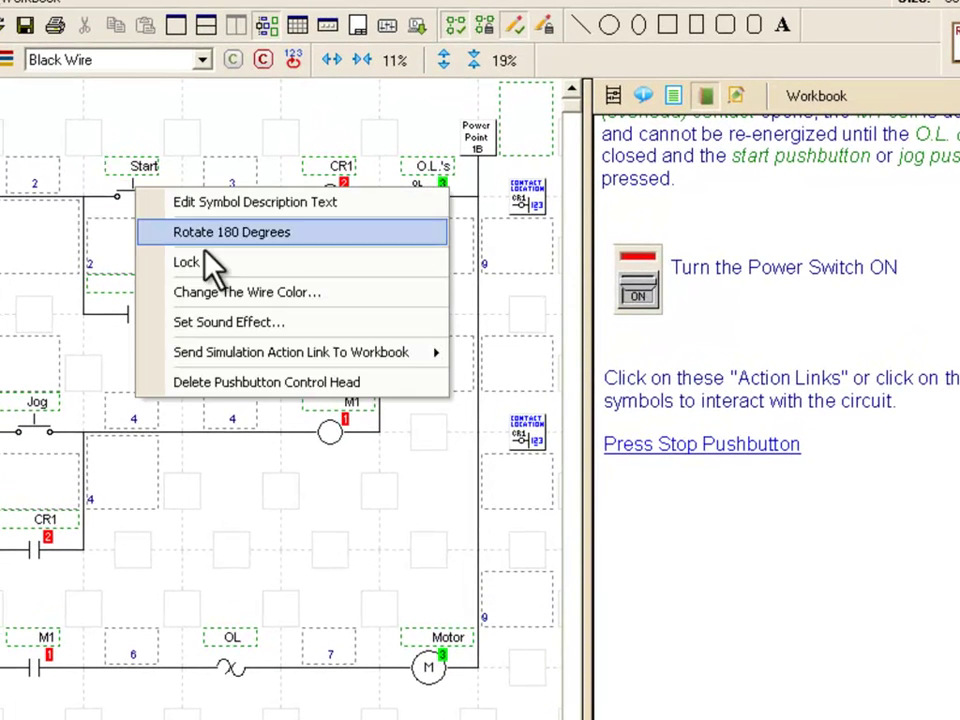
mouse_move(218, 352)
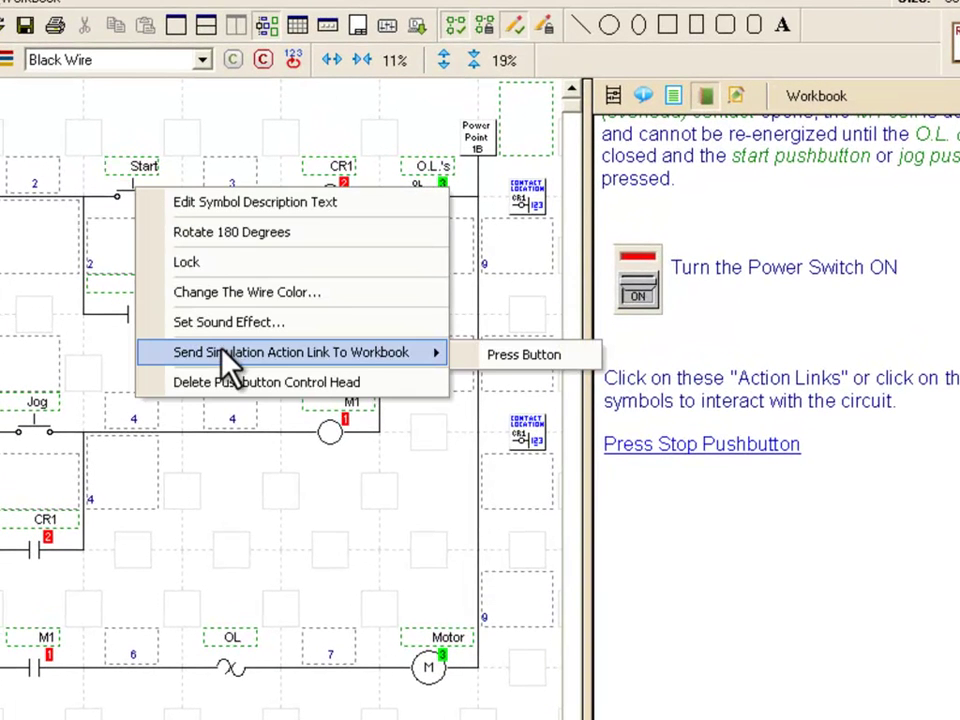
left_click(489, 368)
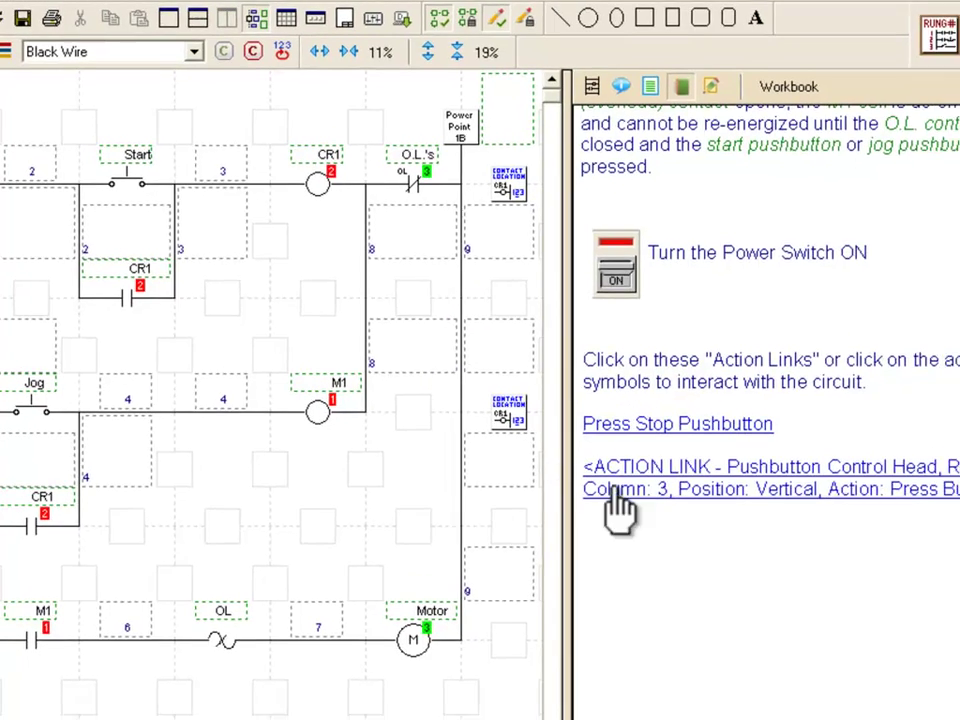
double_click(667, 486)
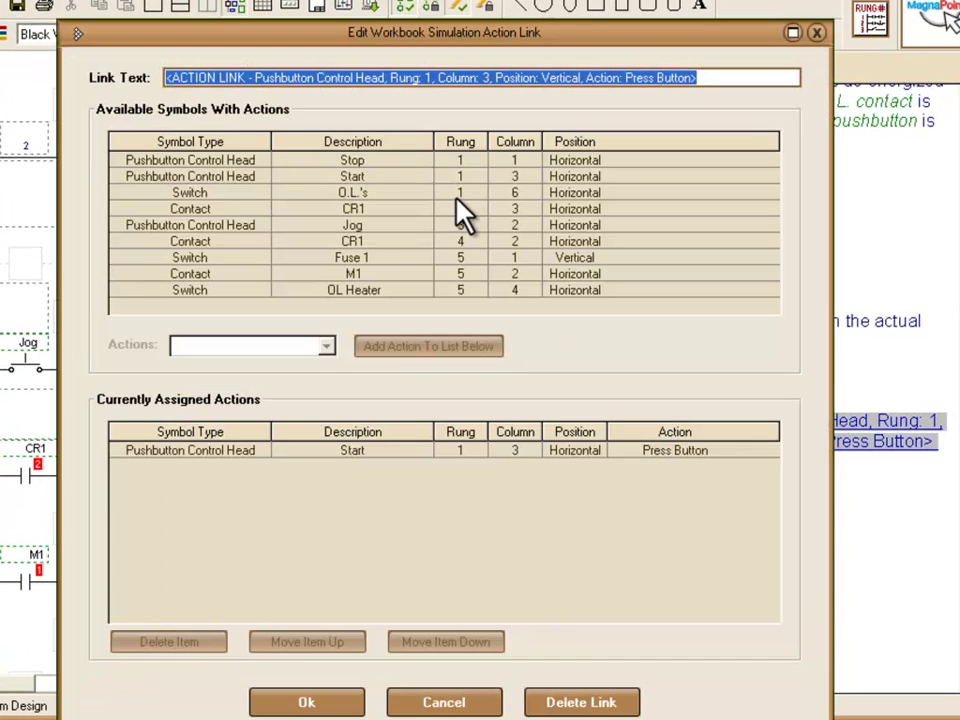
type("Press Start Pushbutton")
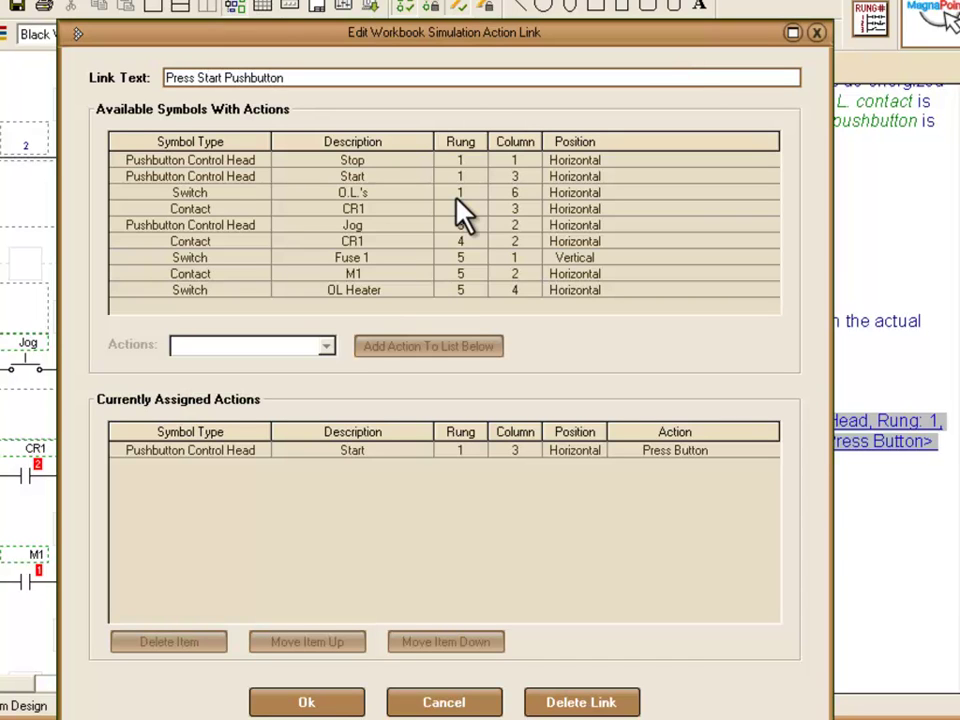
left_click(232, 177)
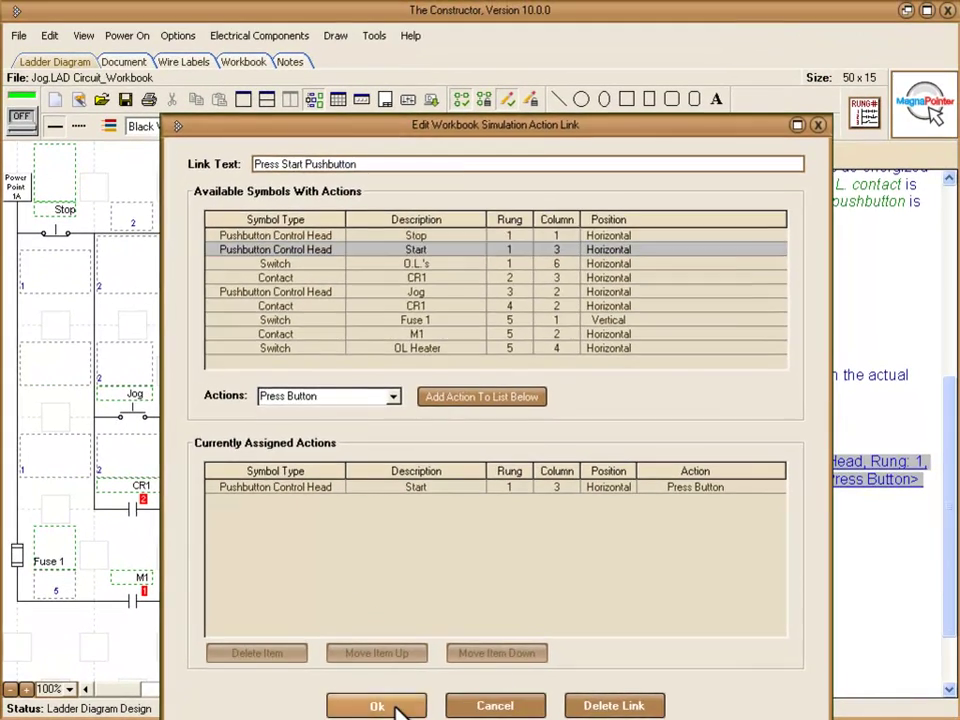
left_click(307, 702)
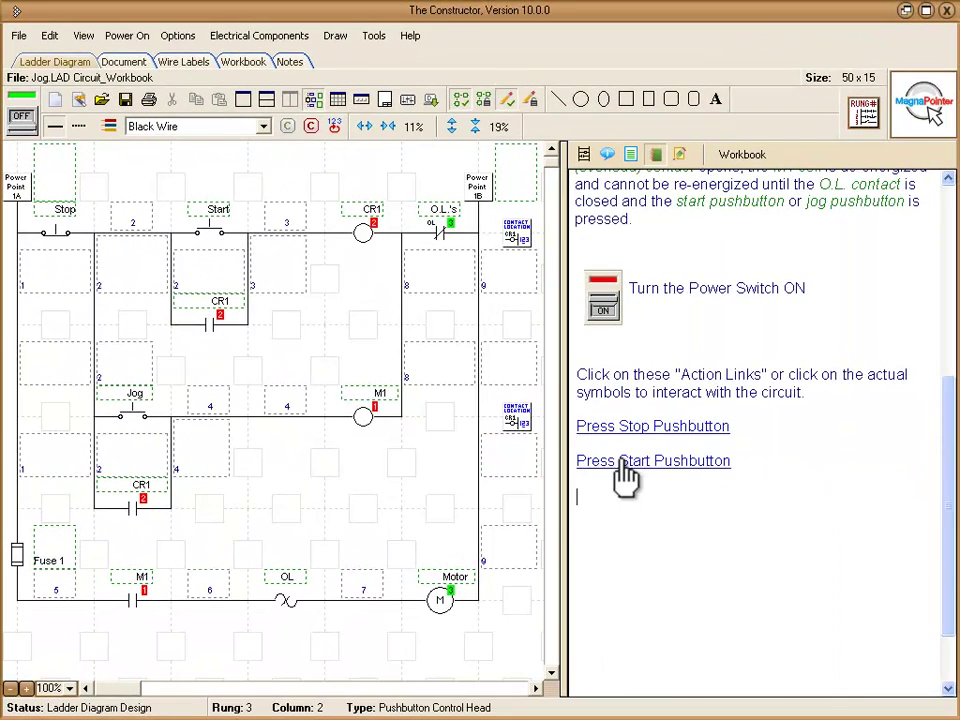
Send a Press Button simulation action link for the Jog pushbutton to the workbook and set its link text to "Press Jog Pushbutton"
right_click(128, 422)
mouse_move(270, 561)
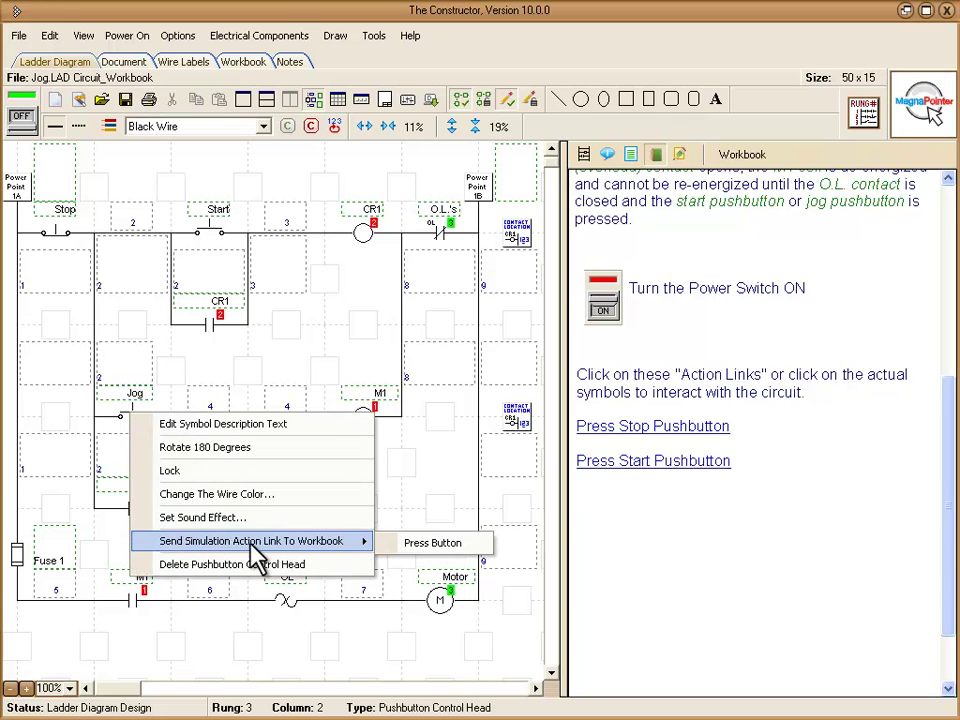
left_click(393, 546)
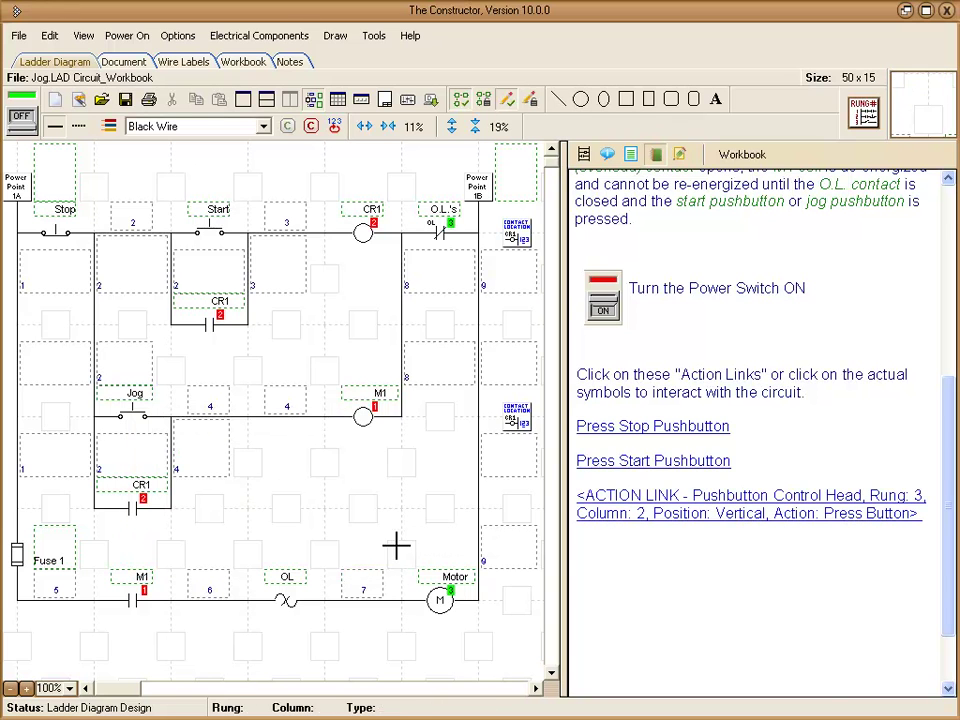
double_click(615, 513)
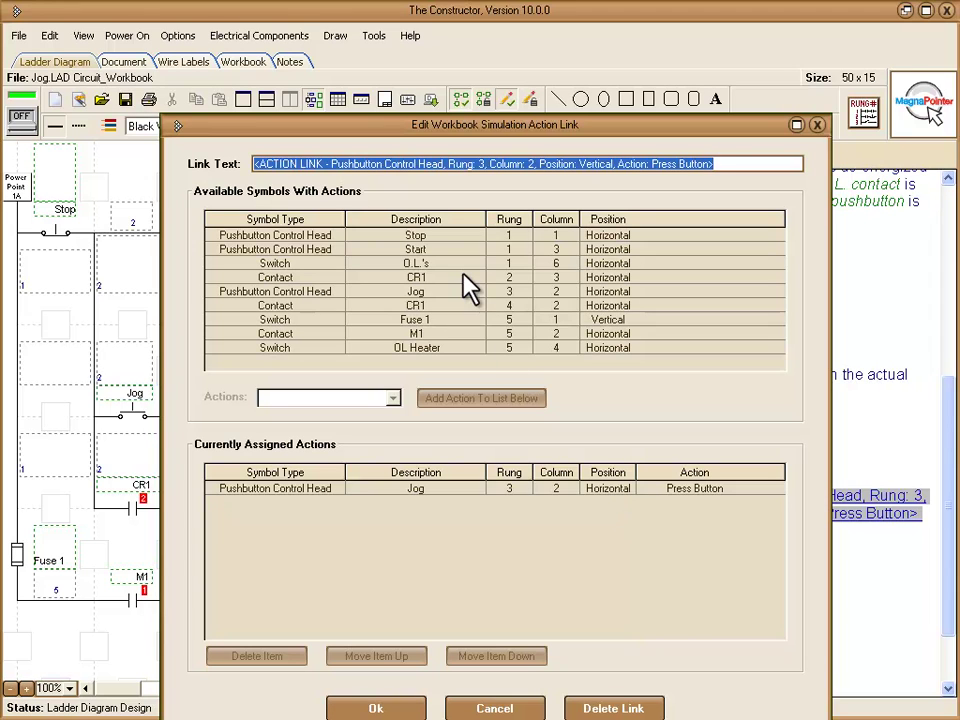
type("Press Jo")
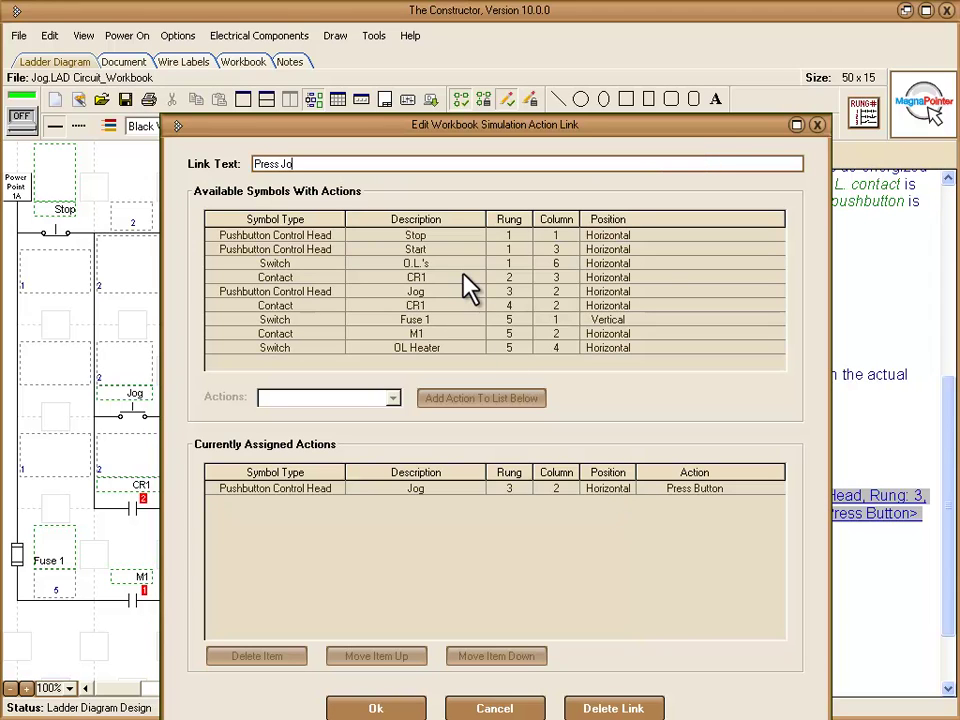
type("g Pushbutton")
left_click(276, 291)
left_click(388, 708)
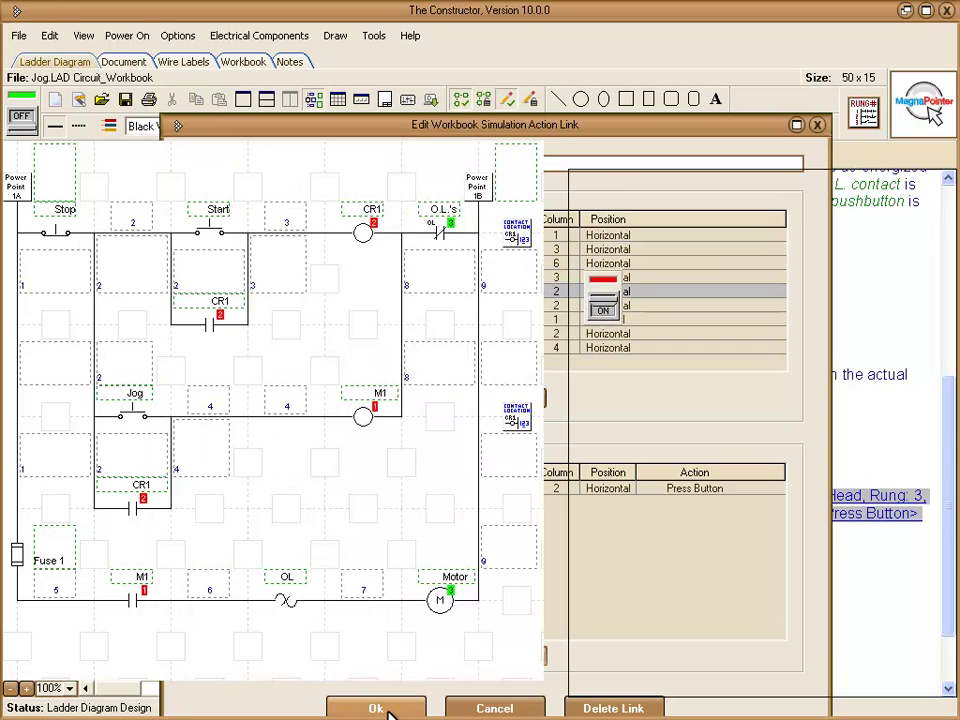
left_click_drag(577, 461, 757, 467)
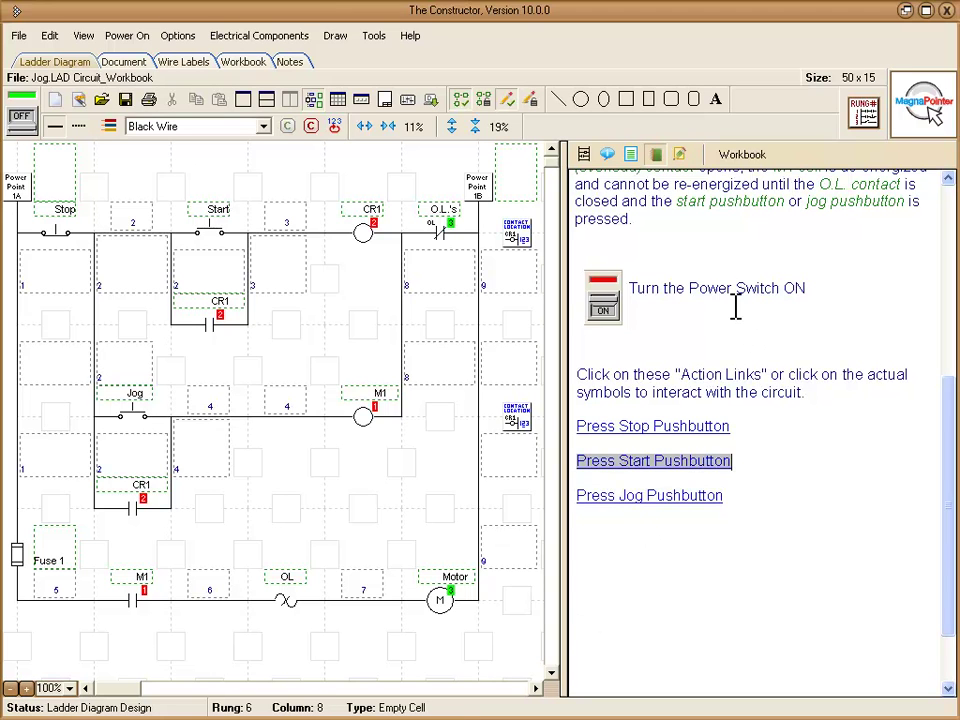
left_click(691, 360)
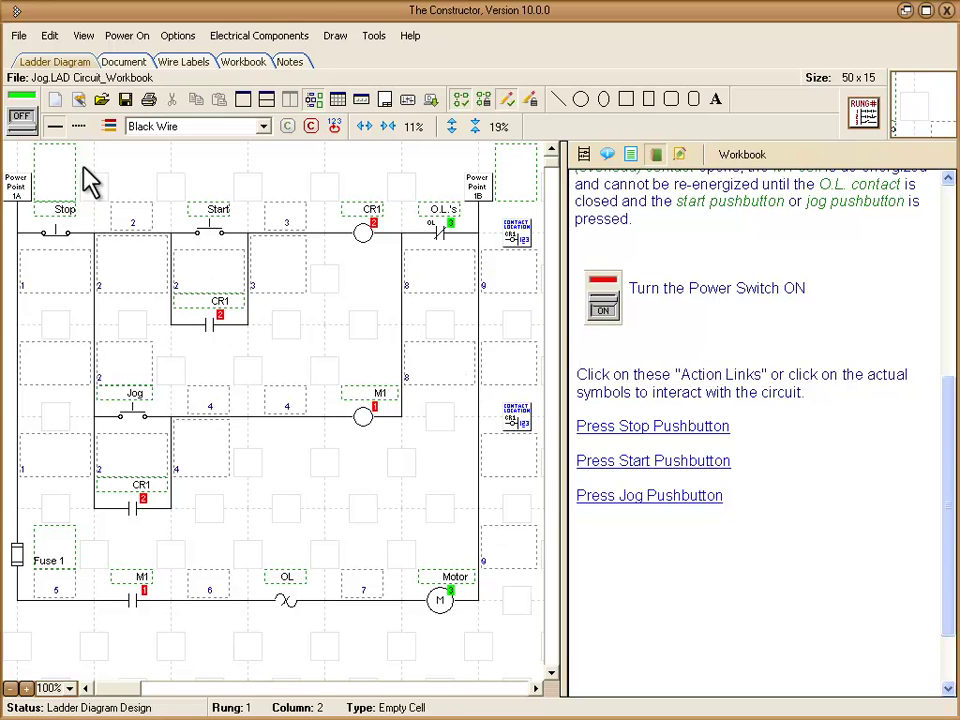
Turn the circuit power on and test the Start and Stop pushbuttons with their workbook action links
left_click(21, 112)
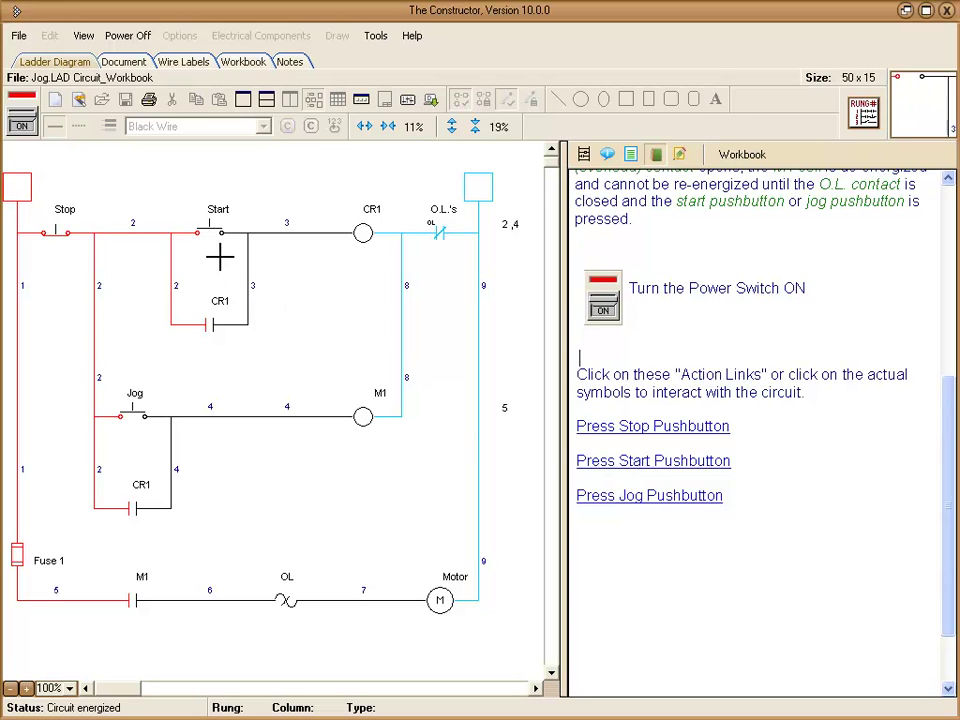
left_click(621, 478)
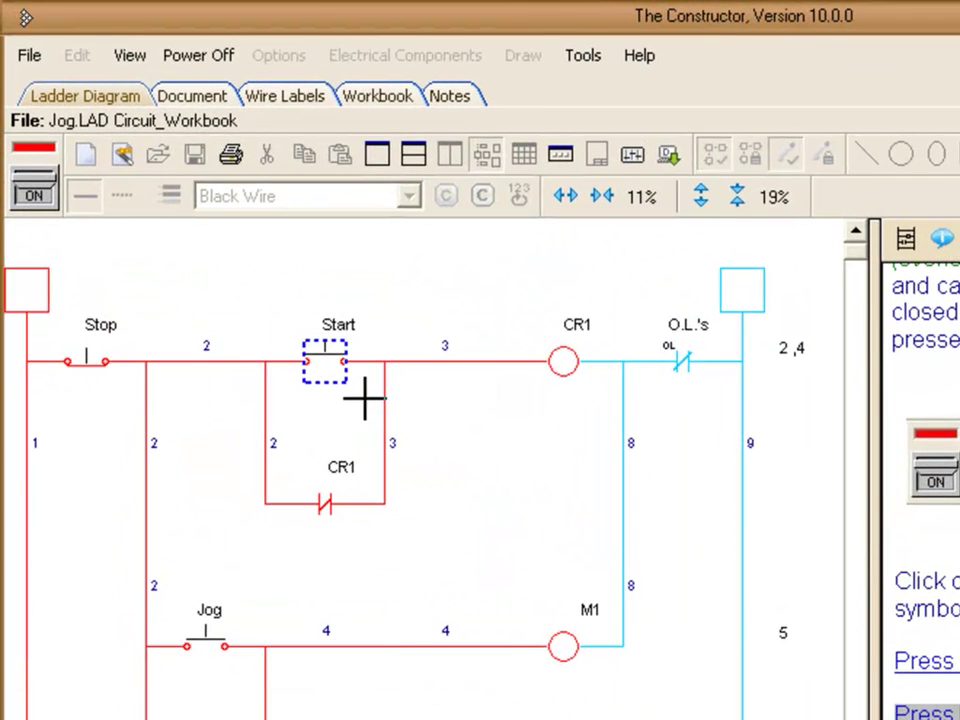
left_click(308, 358)
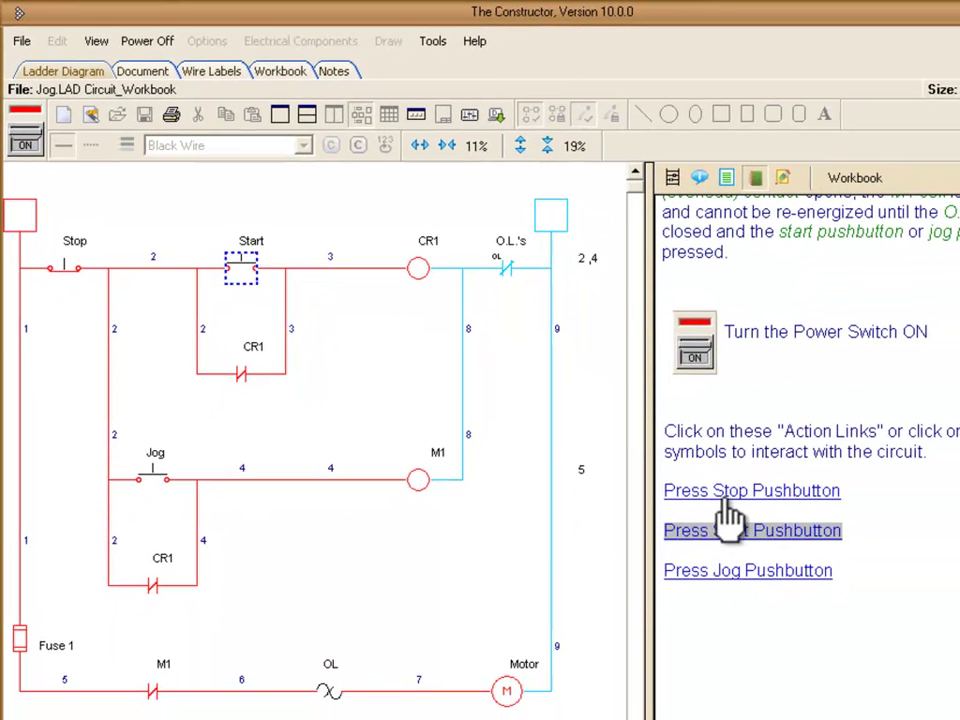
left_click(729, 495)
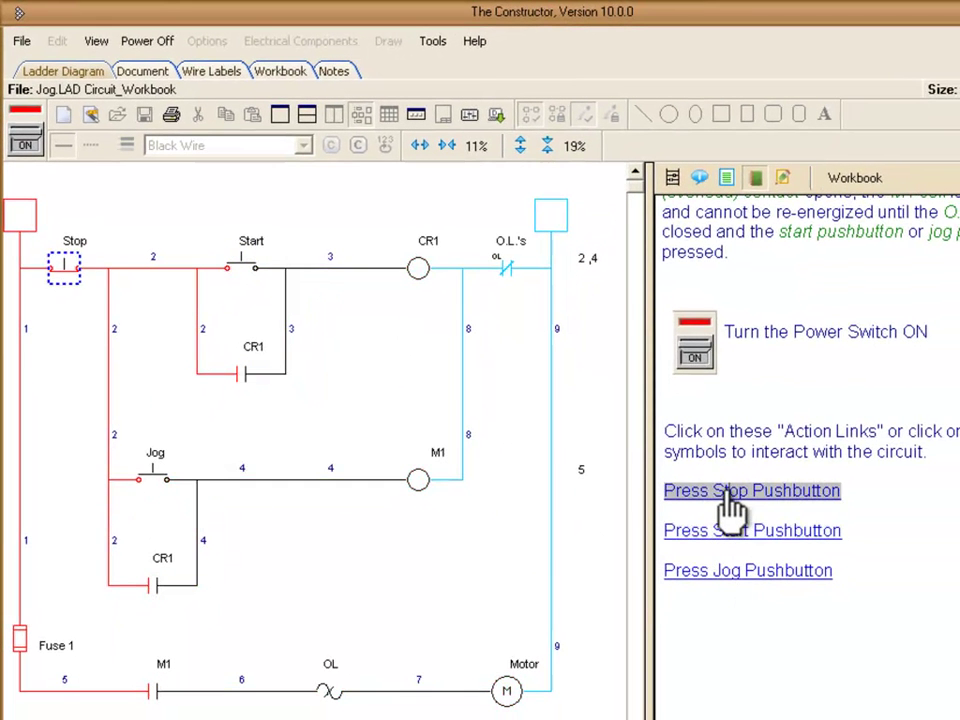
left_click(734, 542)
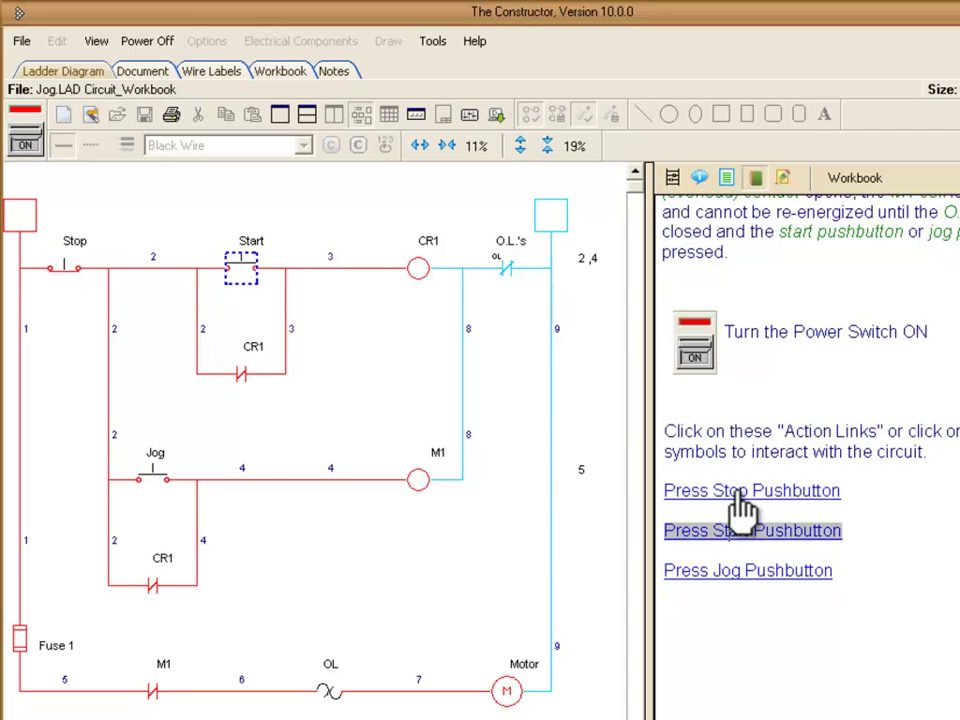
left_click(737, 494)
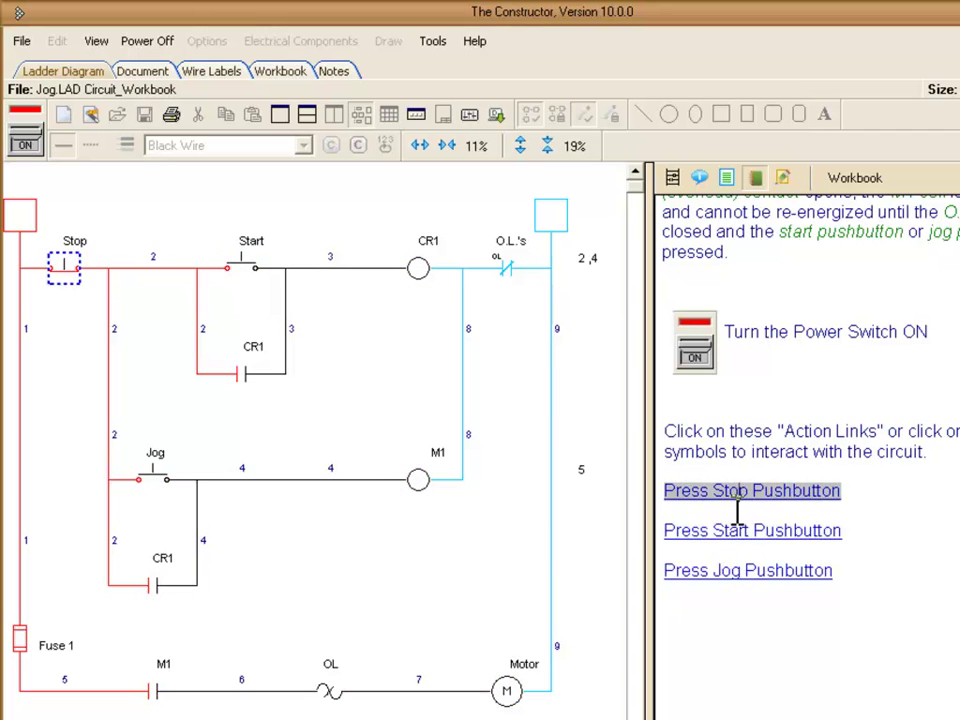
Test the Jog pushbutton with its workbook action link and turn the circuit power off
left_click(733, 570)
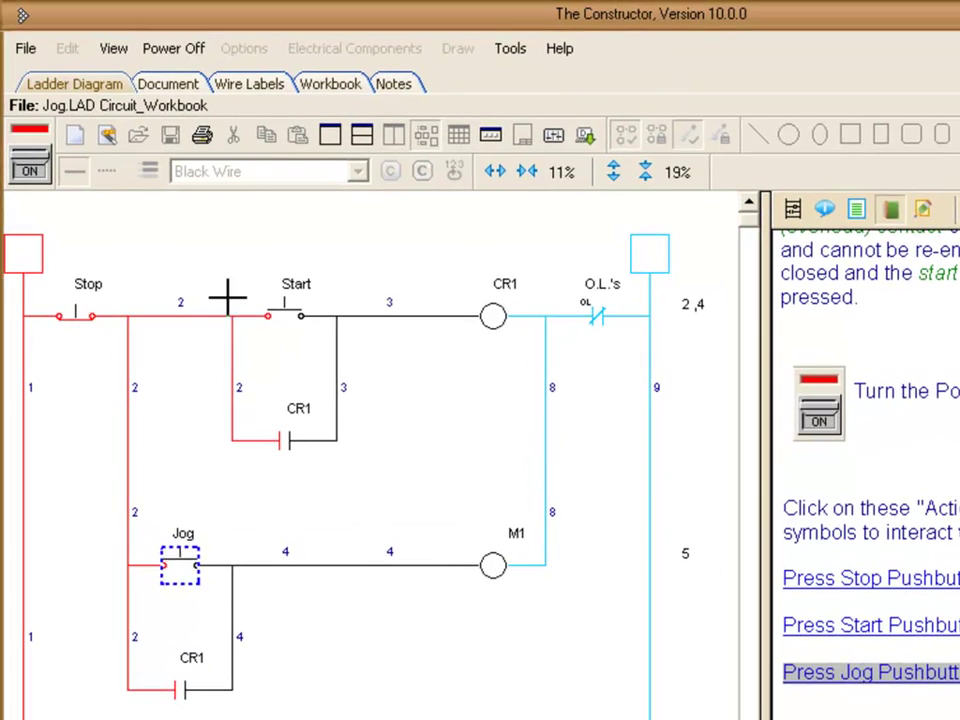
left_click(32, 168)
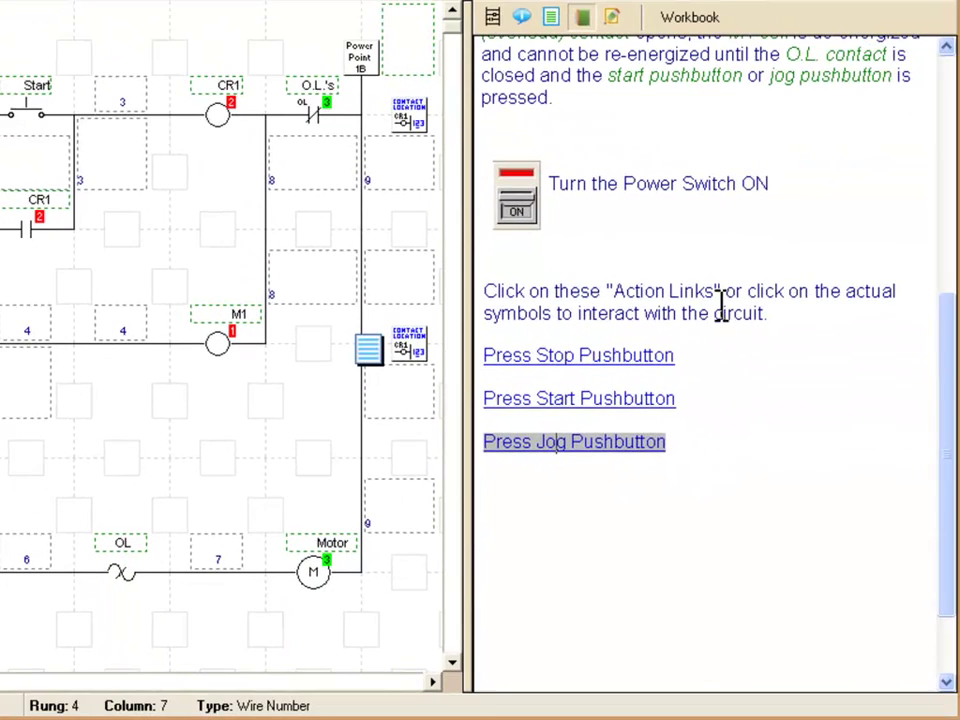
Set the project's Workbook Document Access permission to Locked, so the document can be viewed but not modified
left_click(720, 298)
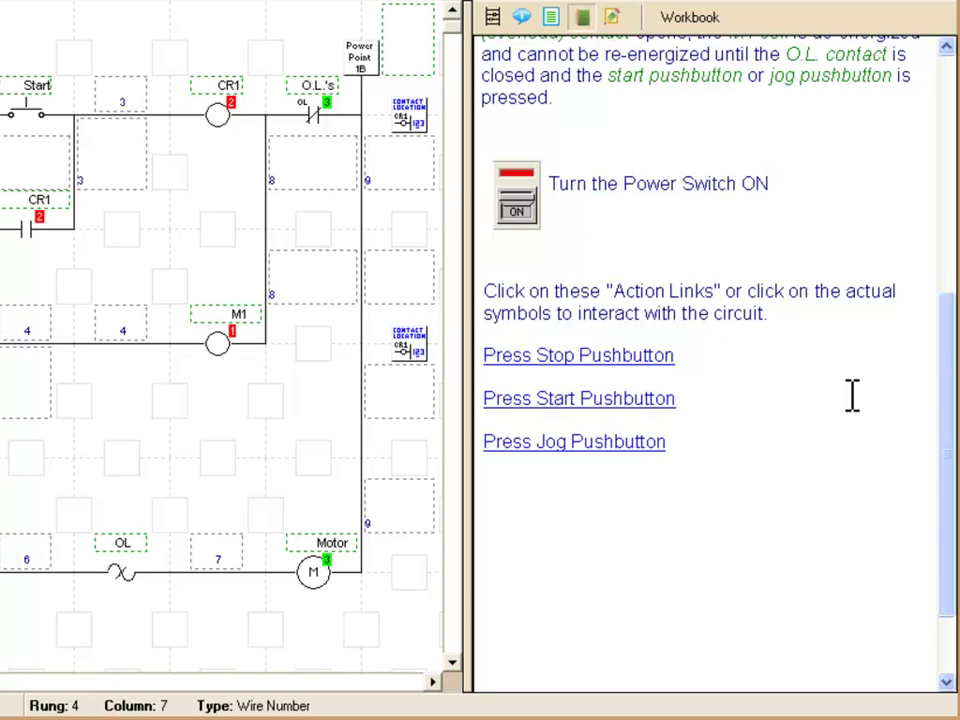
mouse_move(951, 426)
left_mouse_down()
mouse_move(952, 180)
mouse_move(950, 433)
left_mouse_up()
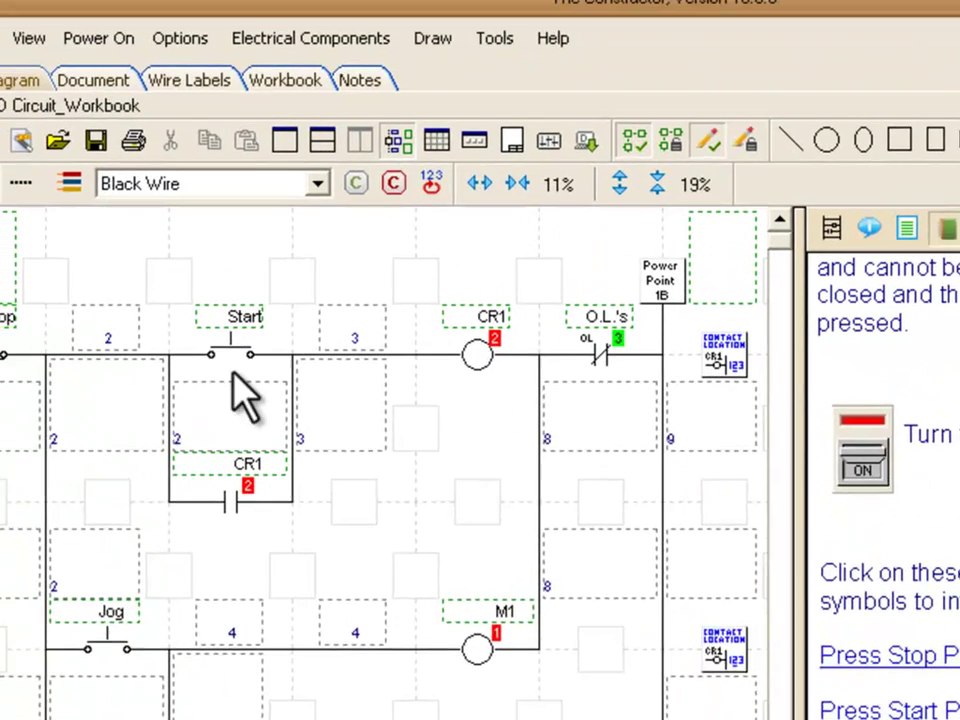
left_click(196, 39)
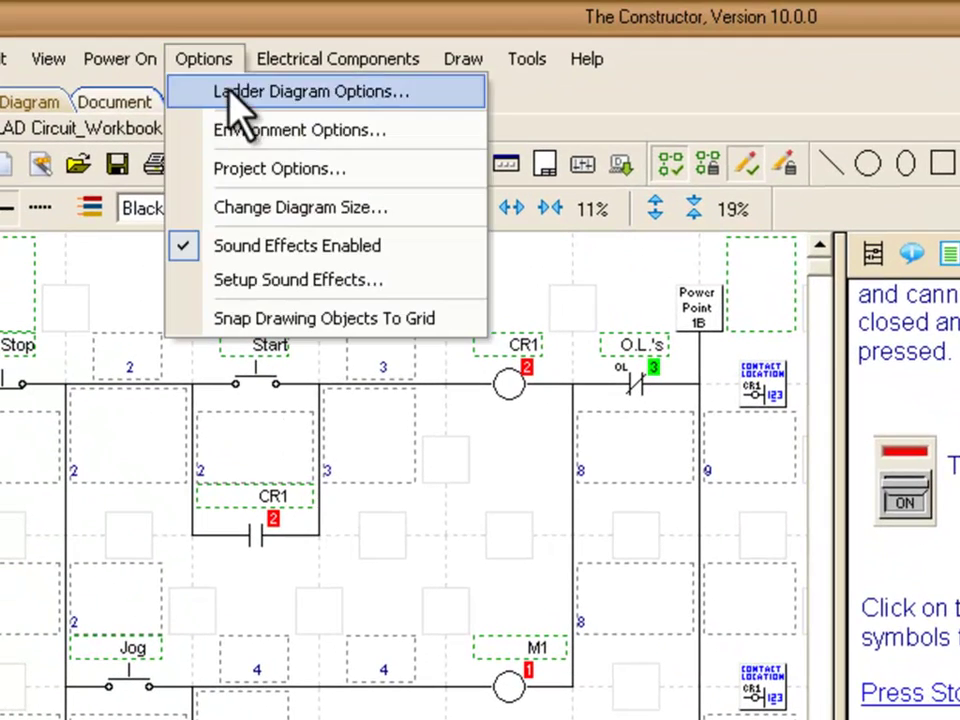
left_click(252, 166)
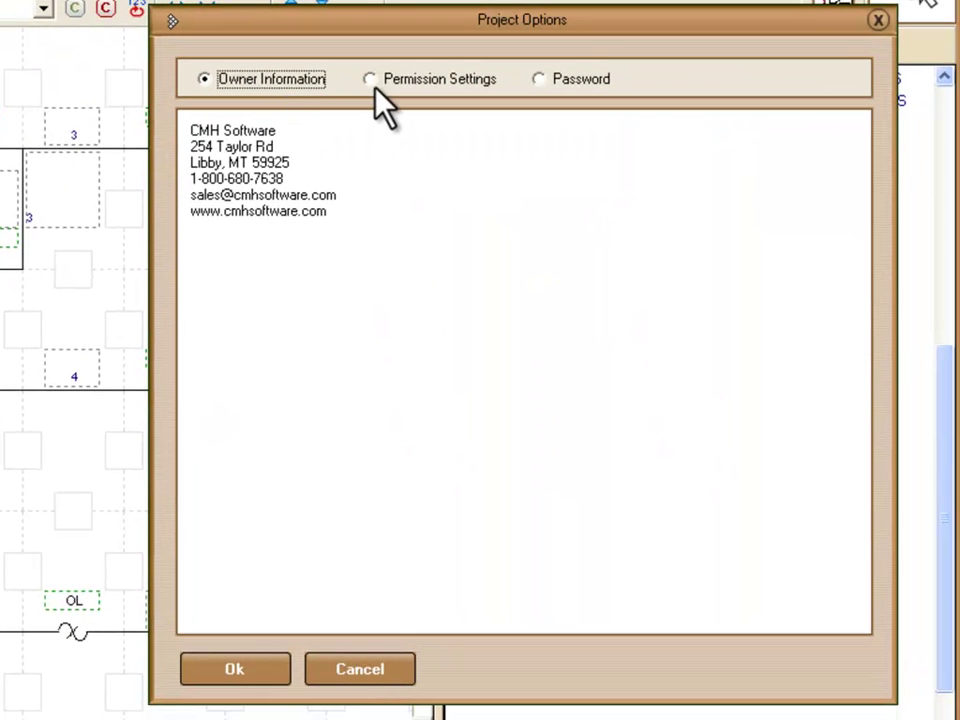
left_click(375, 82)
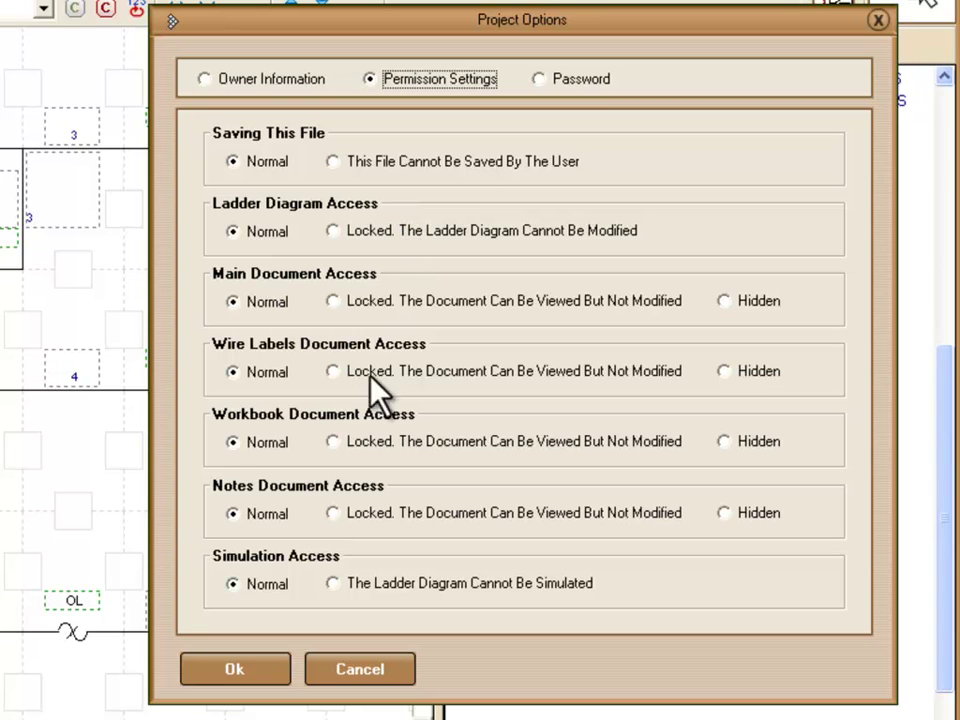
left_click(333, 442)
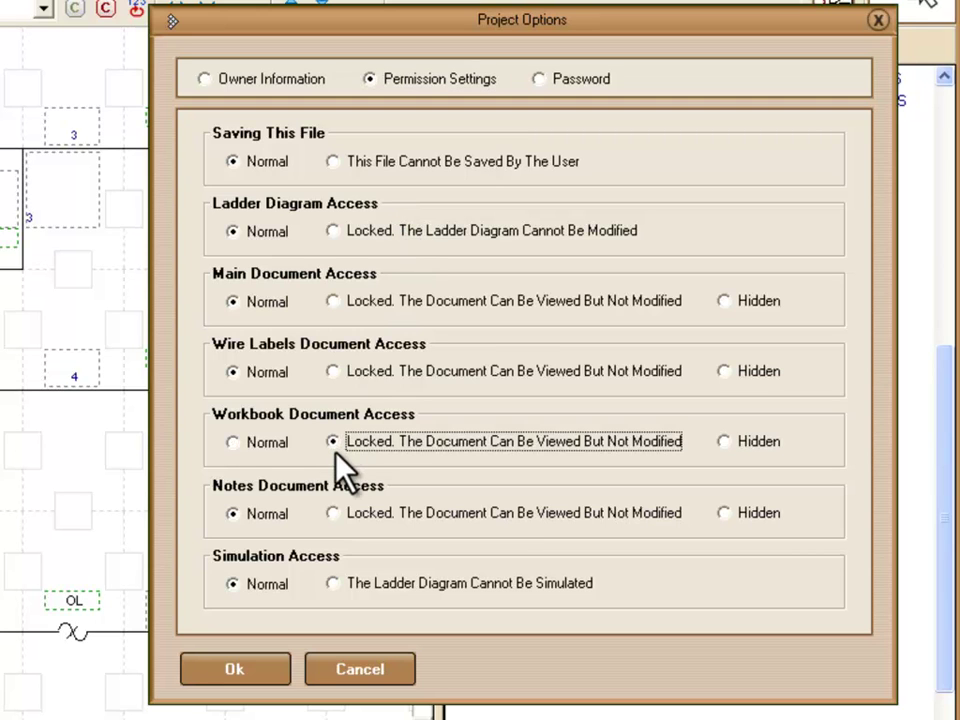
left_click(259, 668)
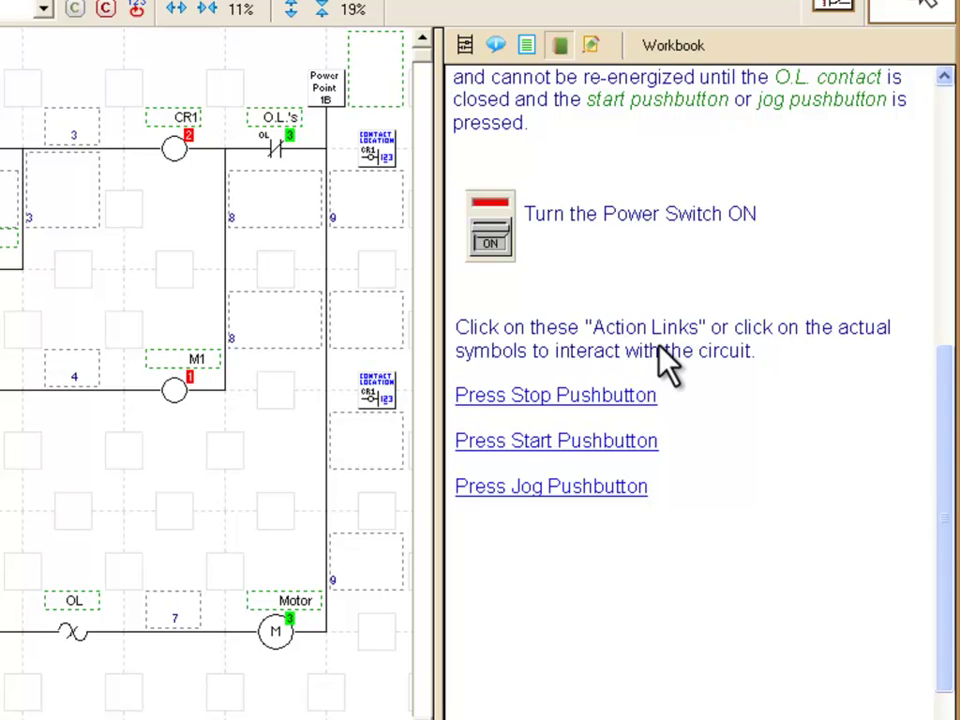
Switch from the ladder diagram to the full workbook document and show it from its beginning
mouse_move(949, 506)
left_mouse_down()
mouse_move(951, 231)
mouse_move(932, 358)
mouse_move(945, 497)
left_mouse_up()
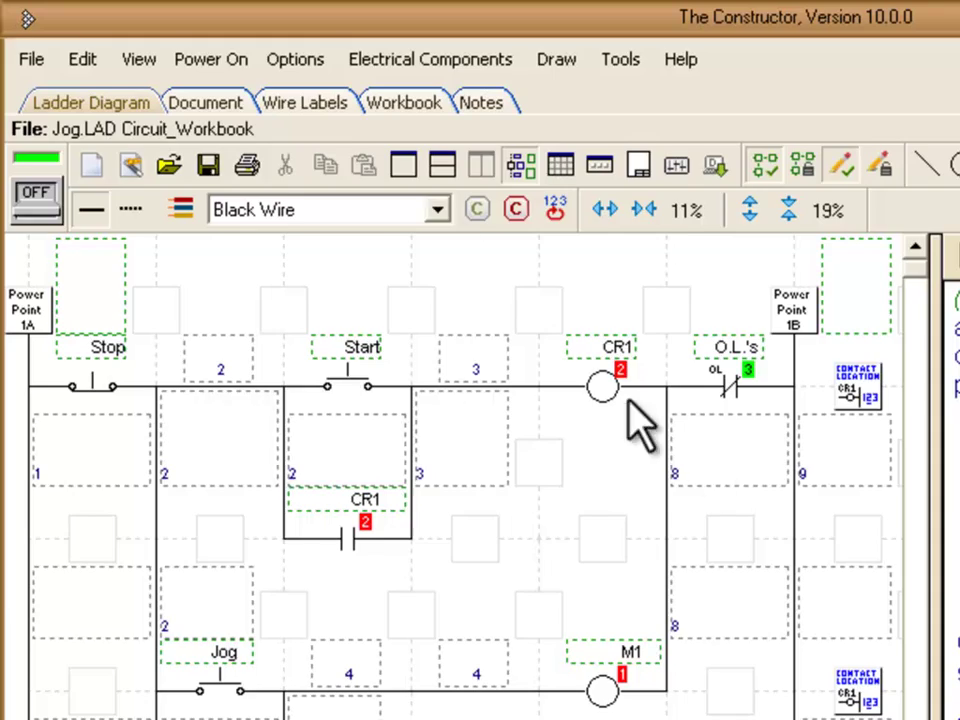
left_click(403, 105)
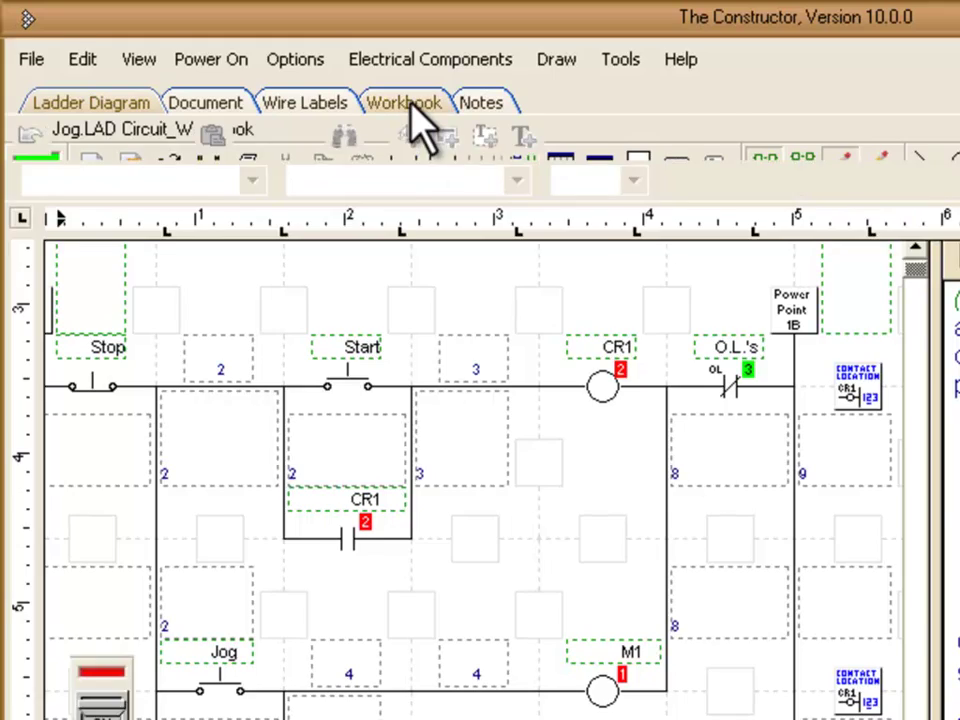
left_click_drag(953, 381, 825, 221)
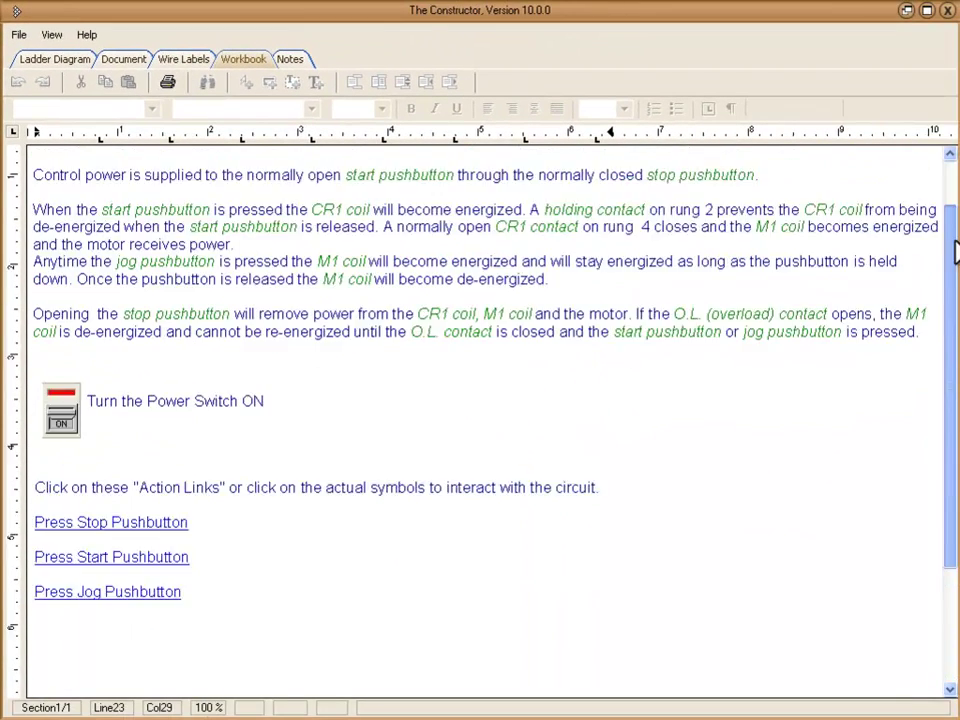
Examine the file formats offered for exporting the workbook document, and close the export dialog without exporting
left_click(20, 38)
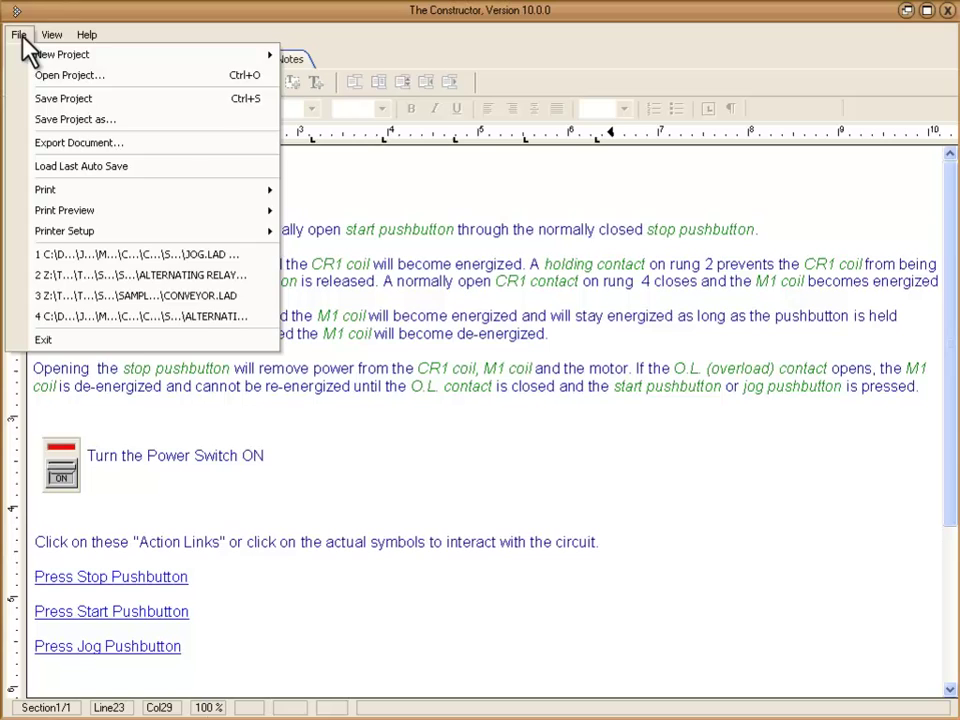
left_click(110, 142)
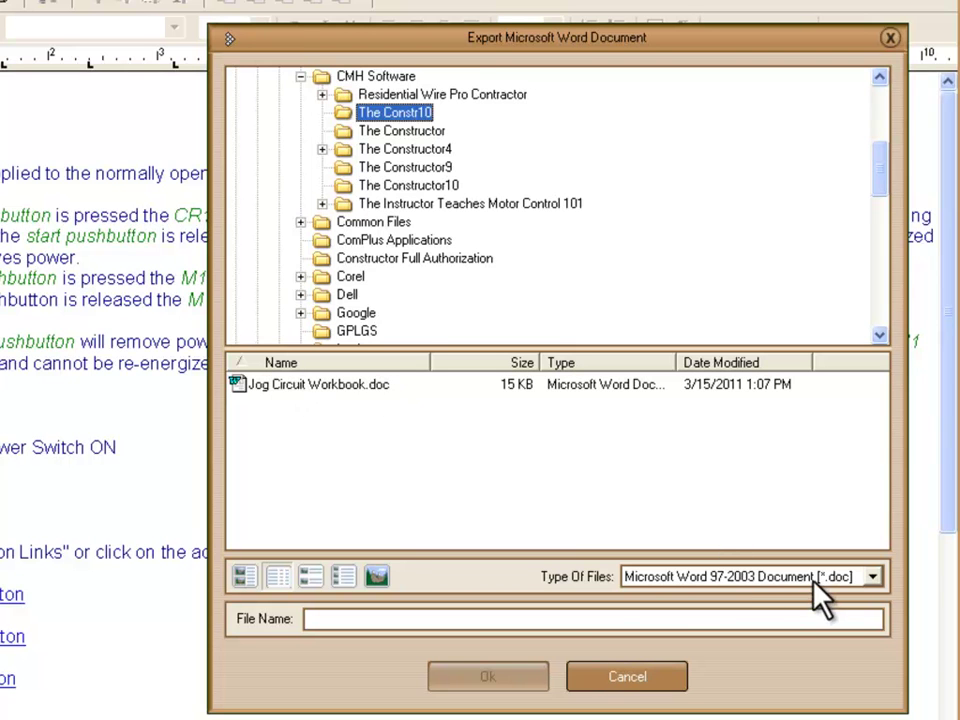
left_click(873, 577)
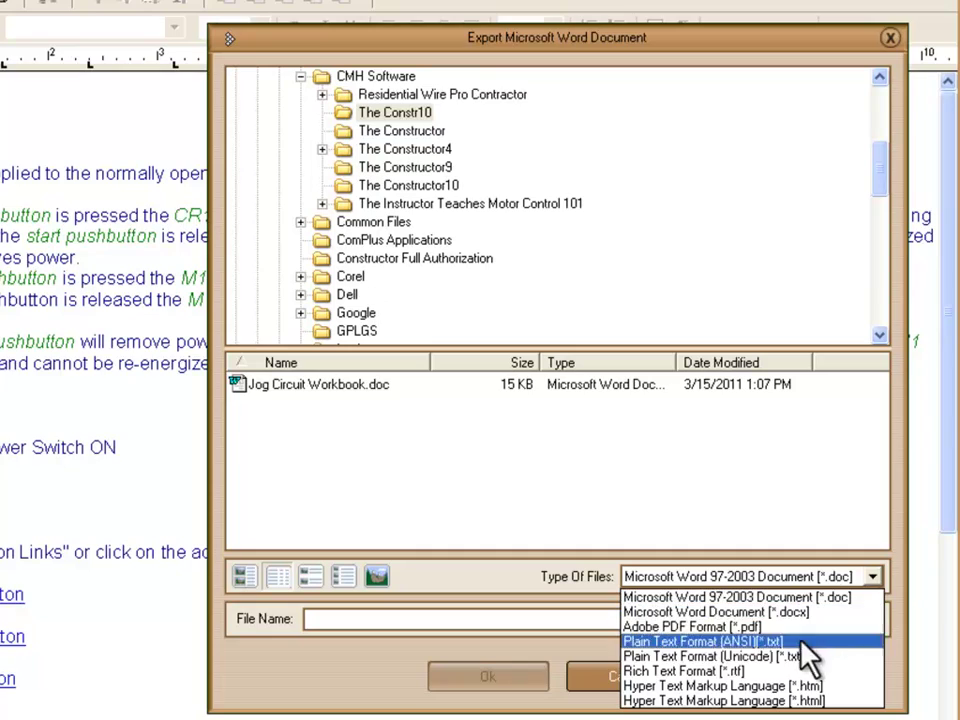
left_click(790, 505)
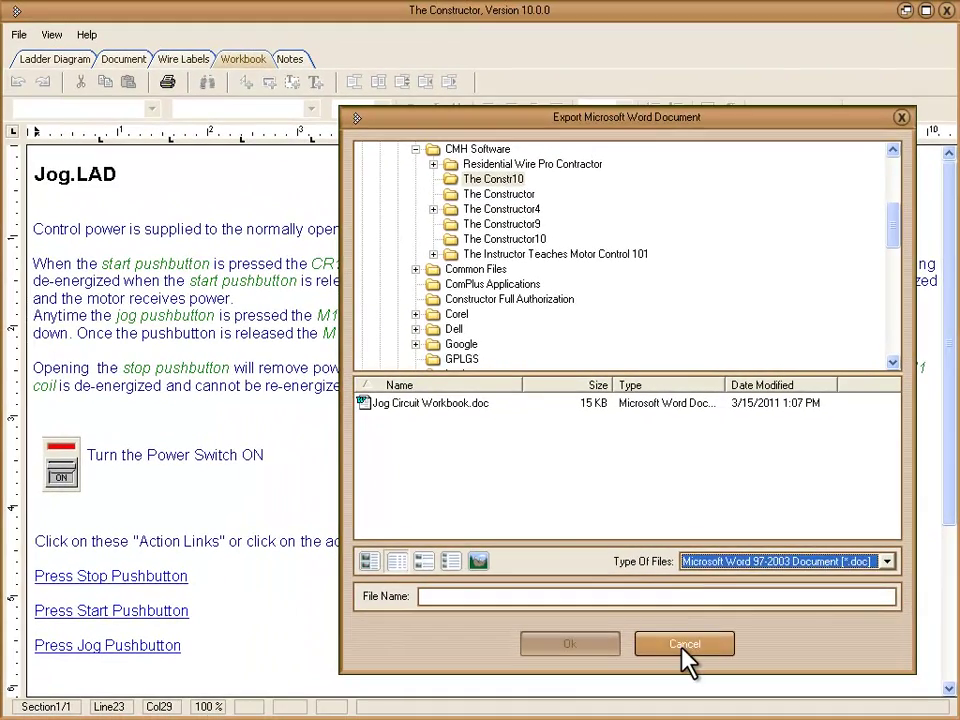
left_click(682, 645)
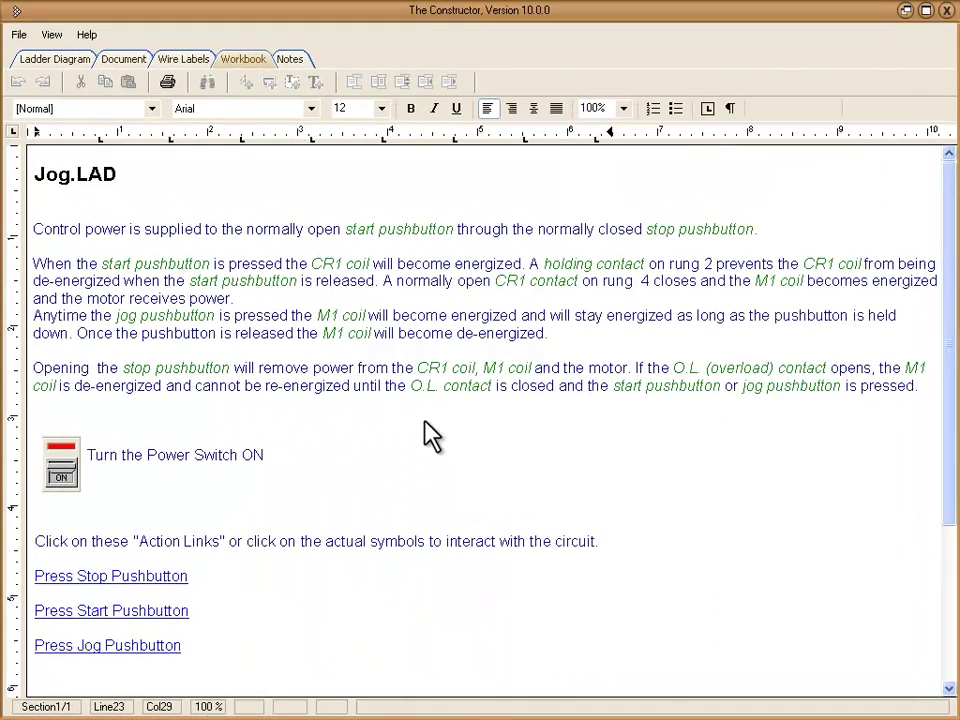